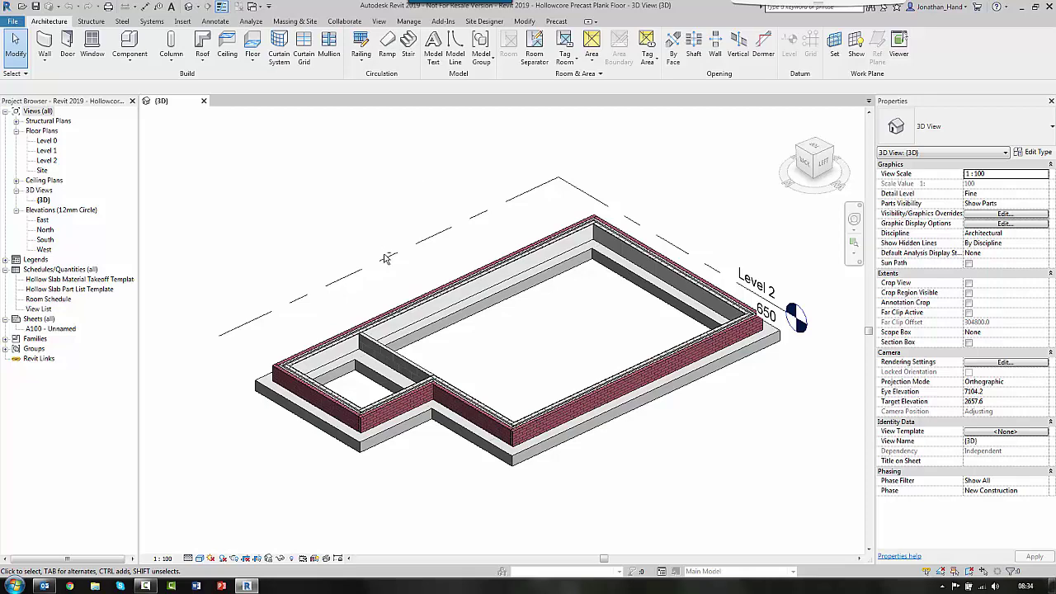
- Examine the foundation walls in the 3D view and the spacing of Levels 0, 1 and 2 in the North elevation
middle_click_drag(384, 259, 371, 277, "shift")
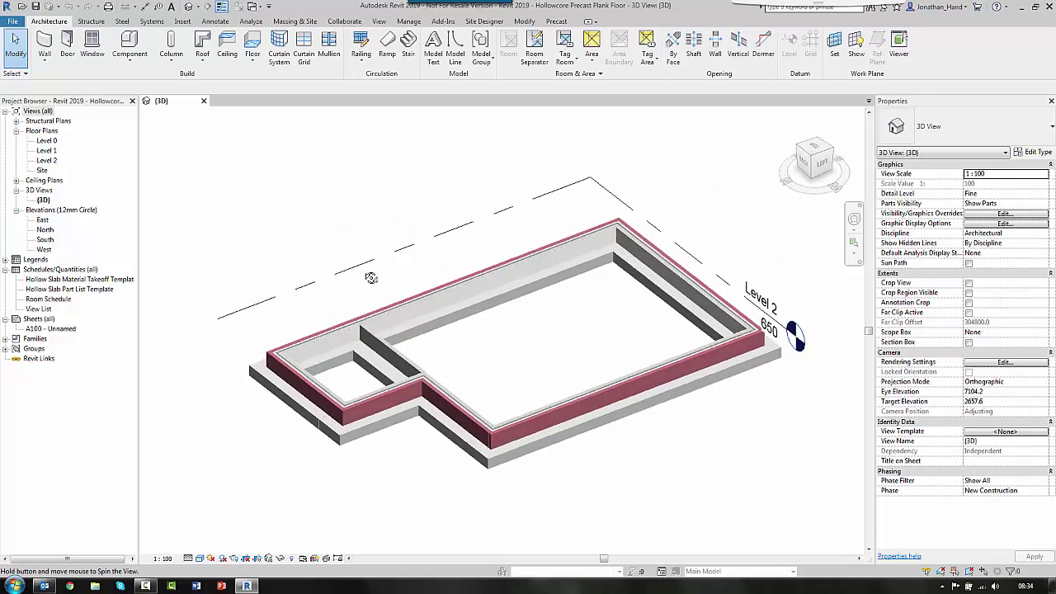
scroll(275, 427, "up", 5)
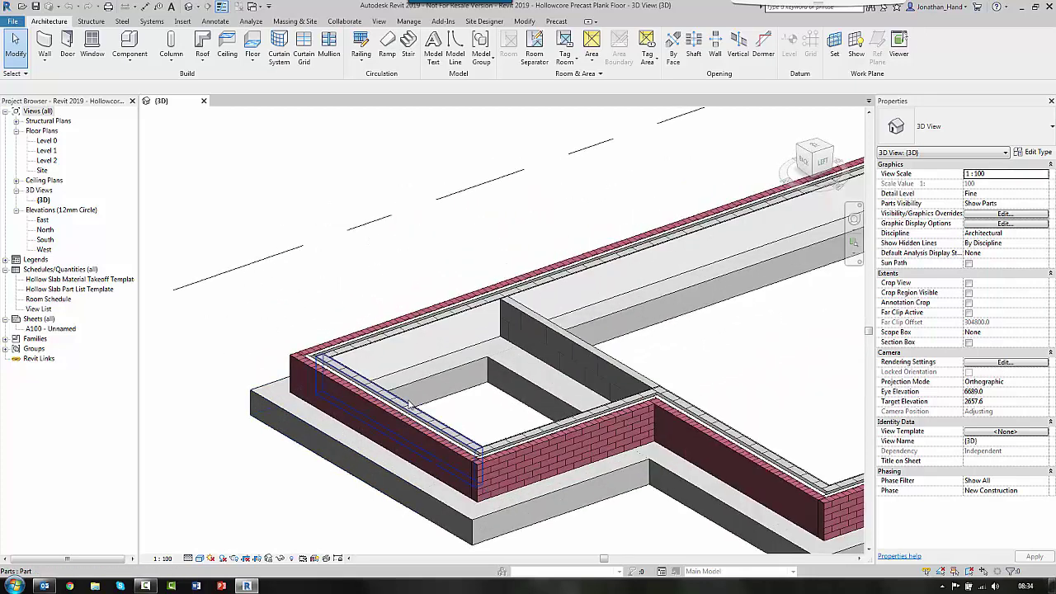
middle_click_drag(409, 404, 481, 298)
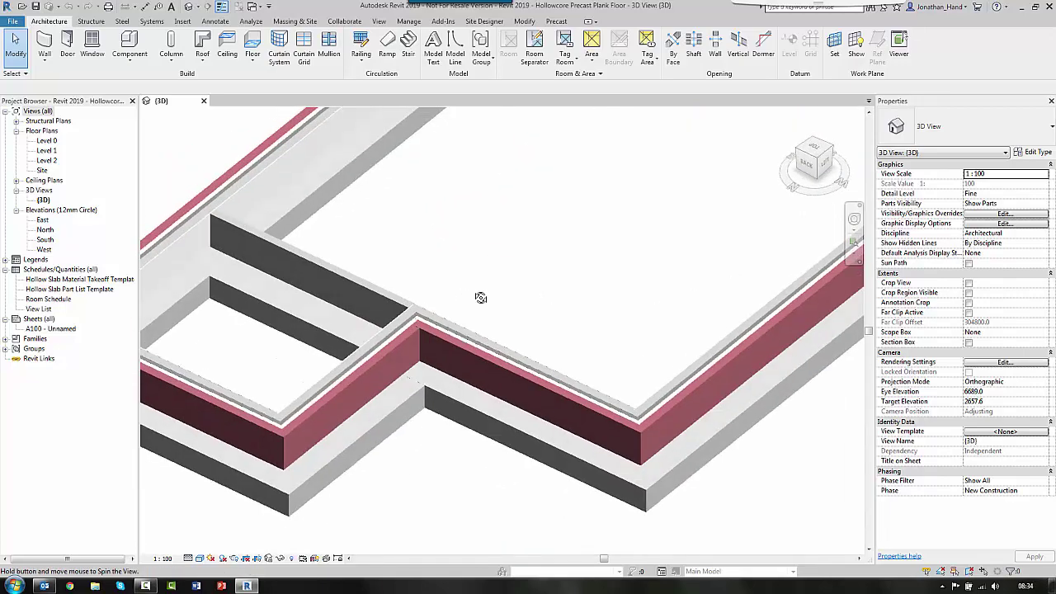
scroll(481, 298, "down", 8)
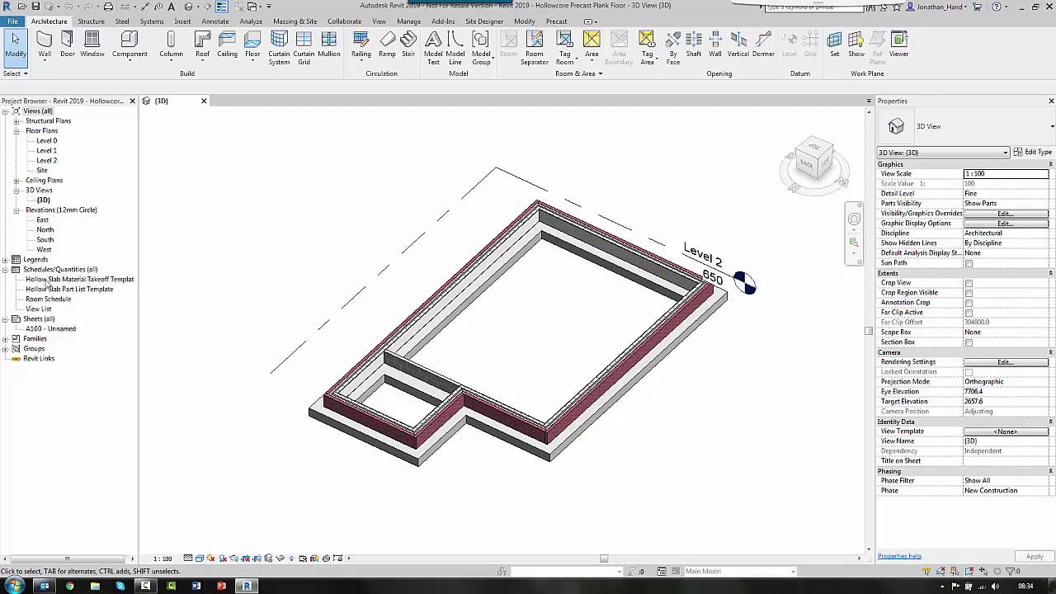
double_click(46, 231)
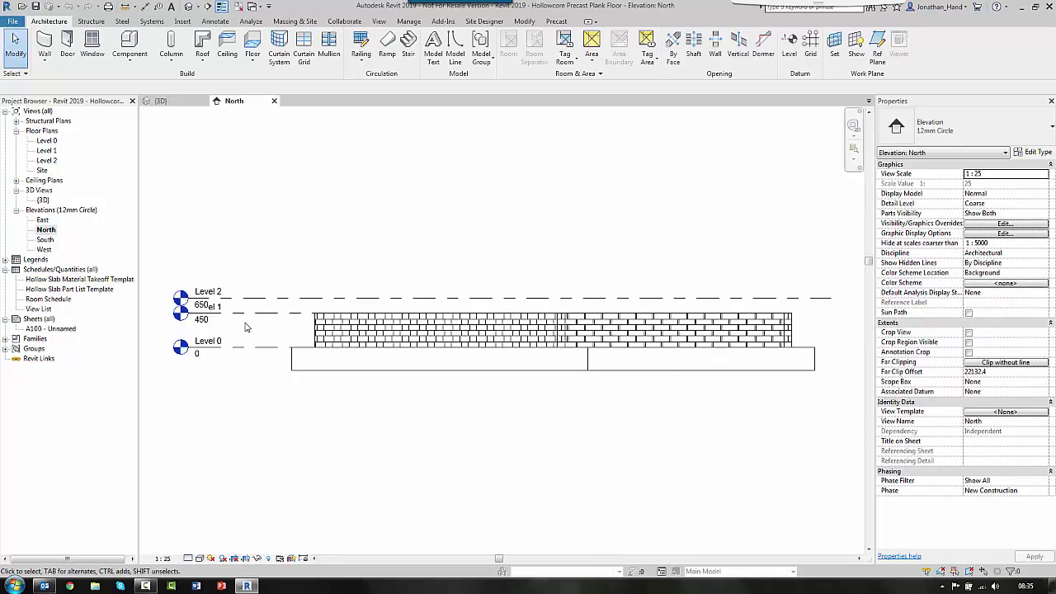
scroll(245, 306, "up", 5)
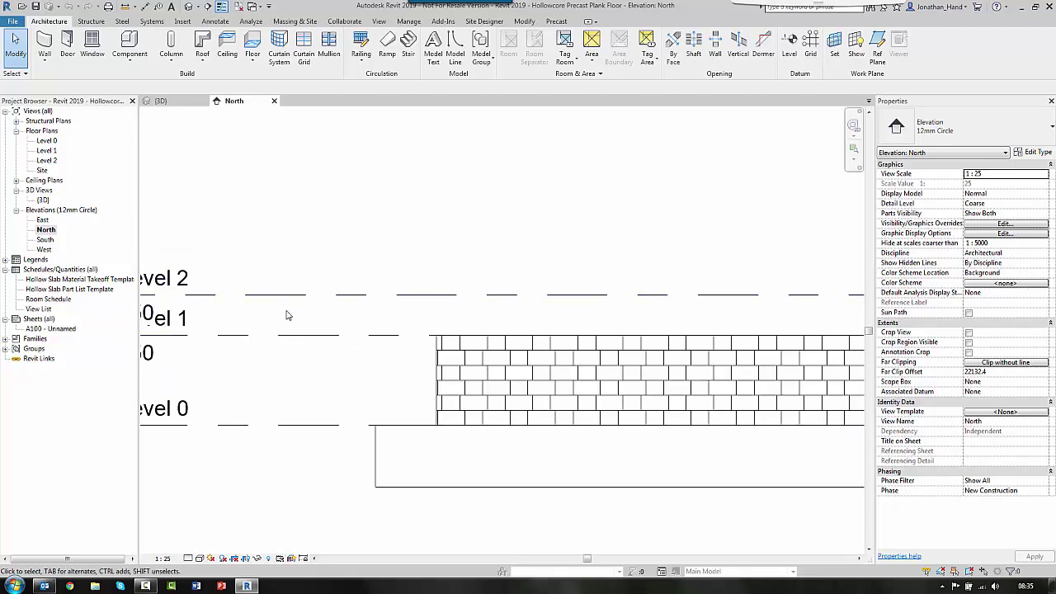
scroll(287, 315, "down", 1)
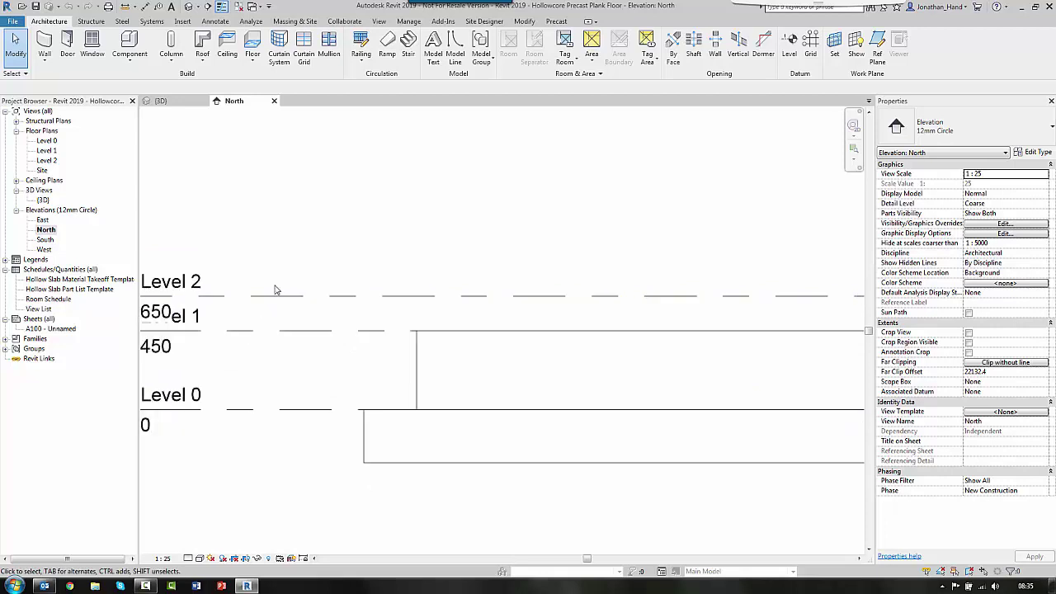
- Start a structural floor in the Level 2 floor plan using the 200mm floor type
double_click(46, 162)
scroll(500, 357, "up", 2)
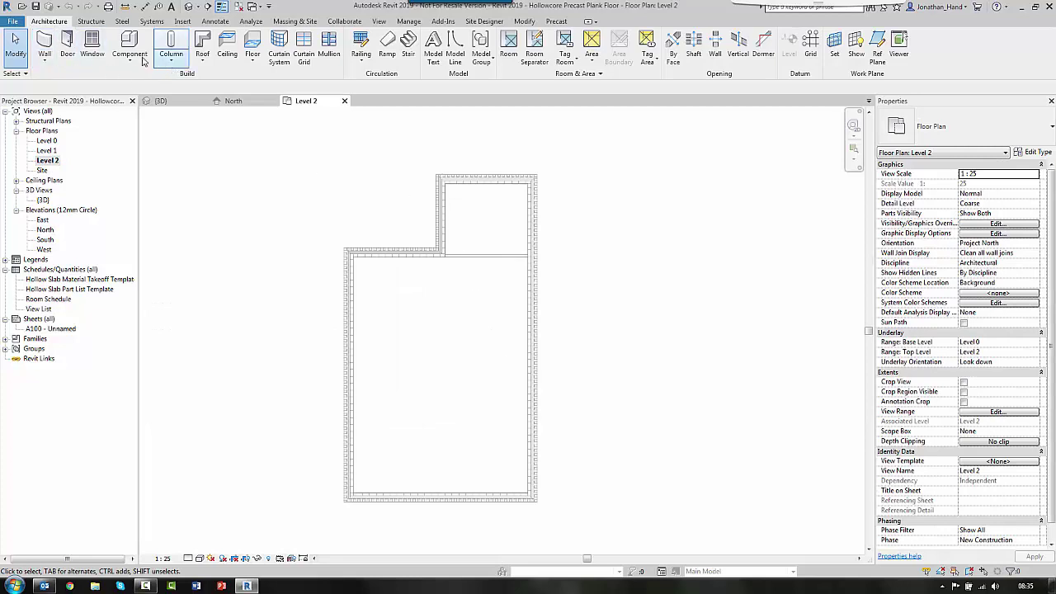
left_click(92, 22)
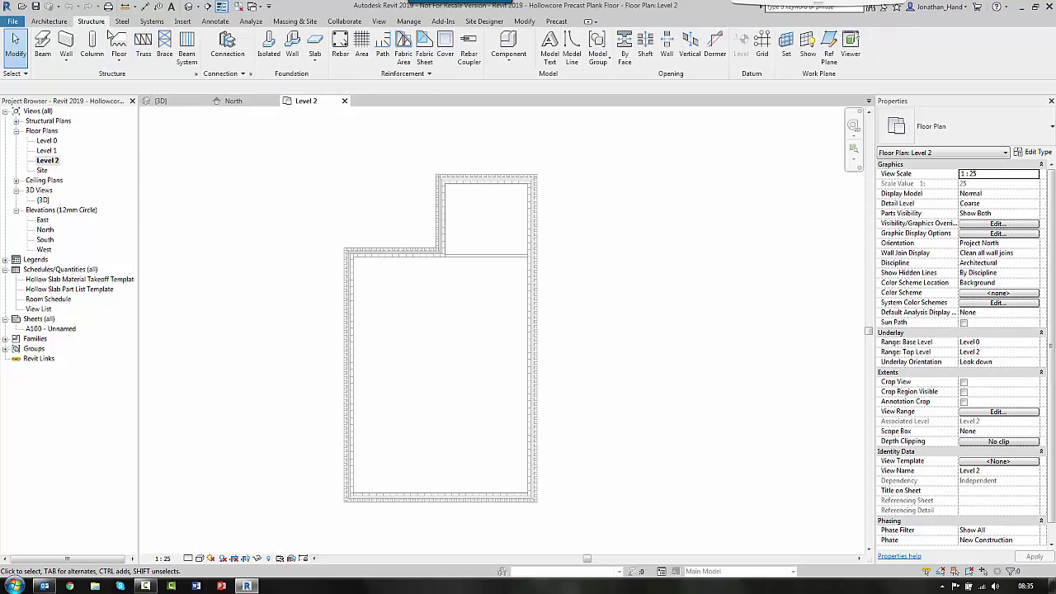
left_click(119, 60)
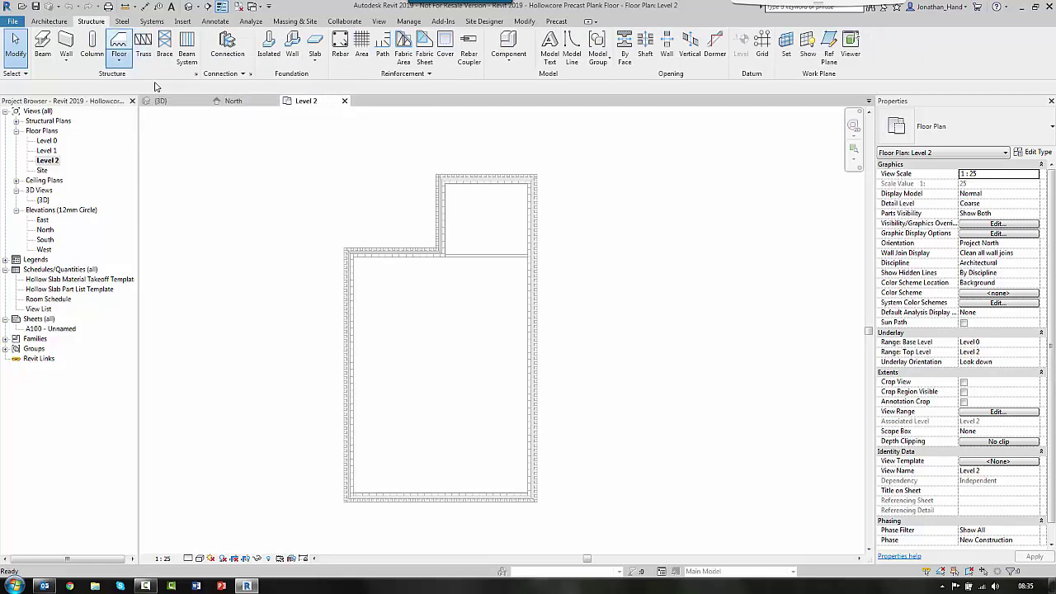
left_click(1036, 138)
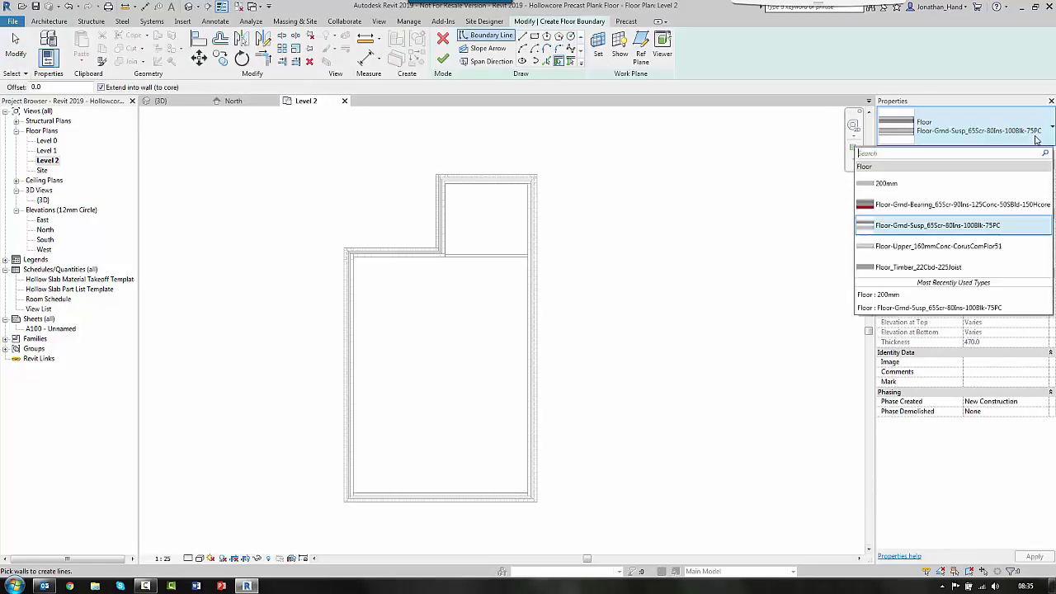
left_click(990, 183)
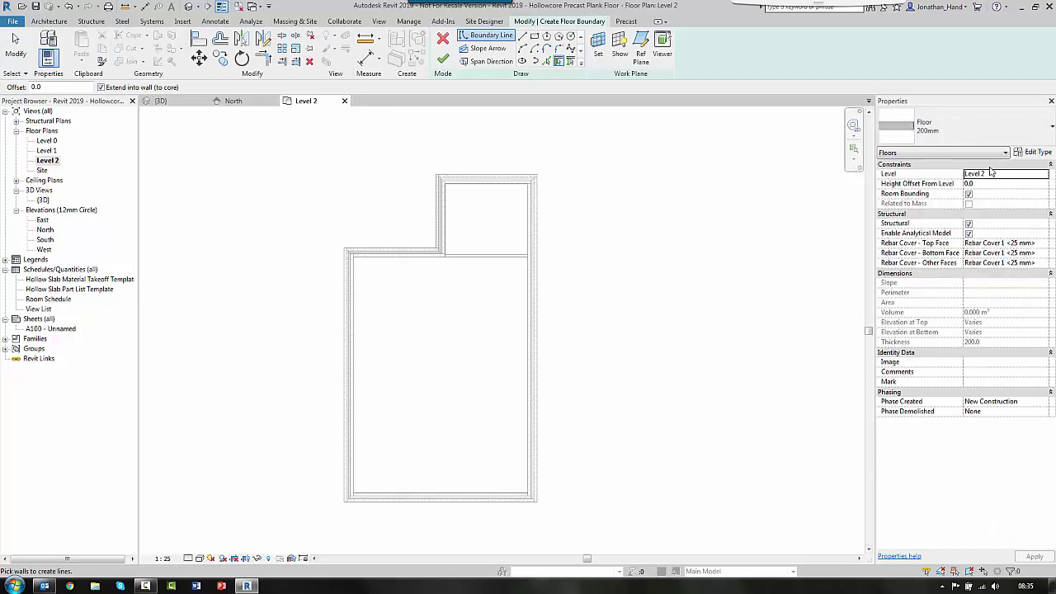
- Inspect the layer structure of the 200mm floor type without changing it
left_click(1024, 154)
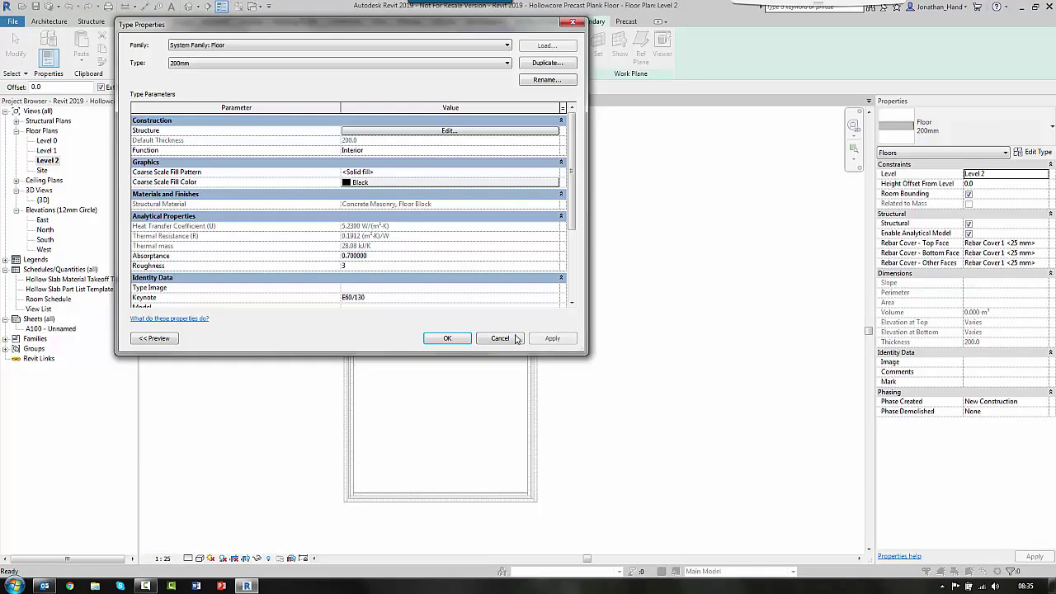
left_click(431, 132)
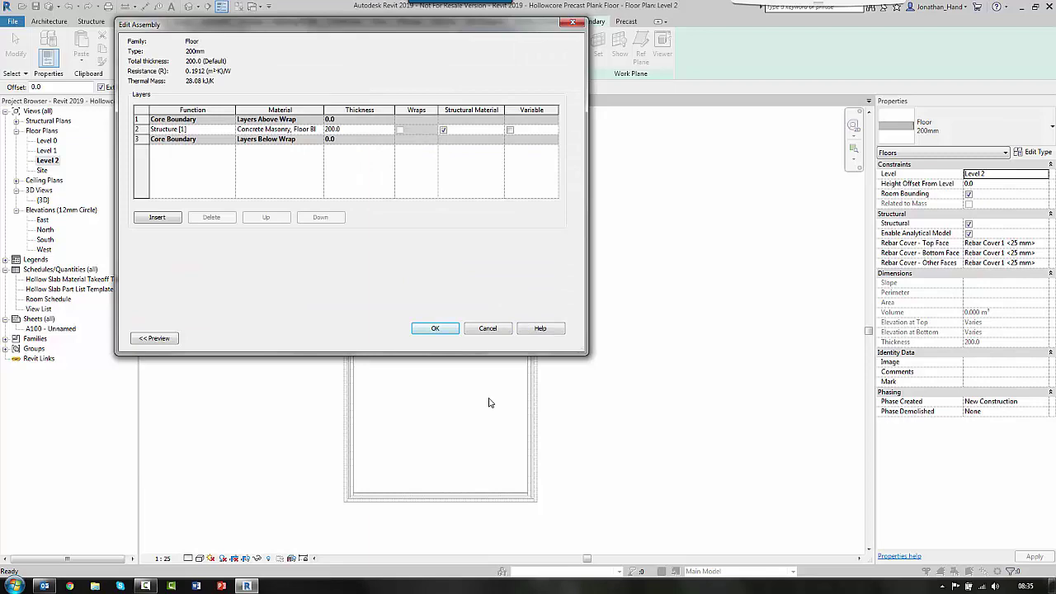
left_click(493, 328)
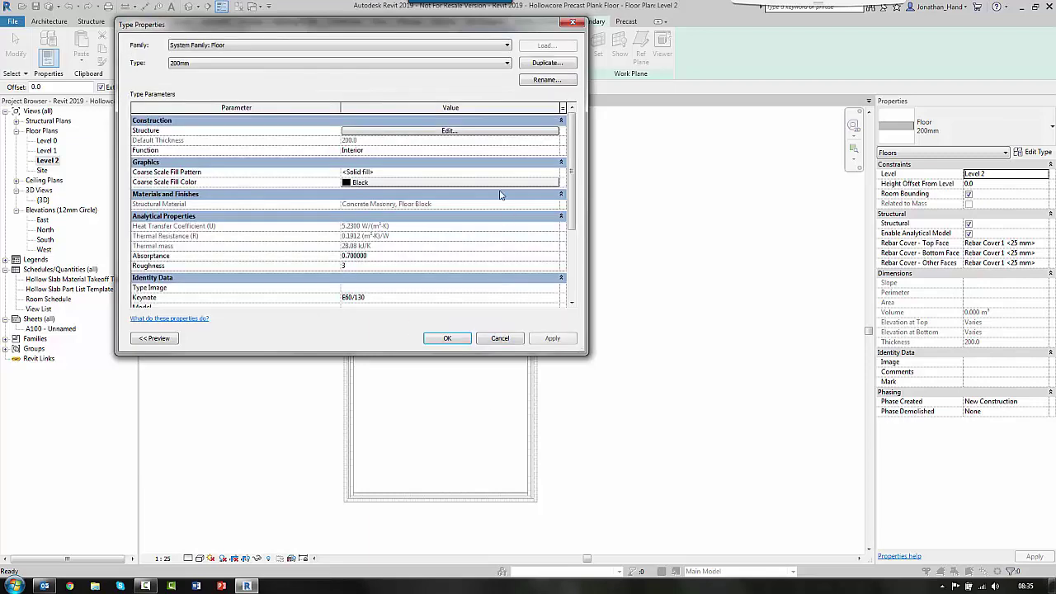
left_click(489, 339)
- Create the main room's floor from a rectangular boundary along the outer faces of the inner blockwork, ending at the dividing wall
left_click(534, 37)
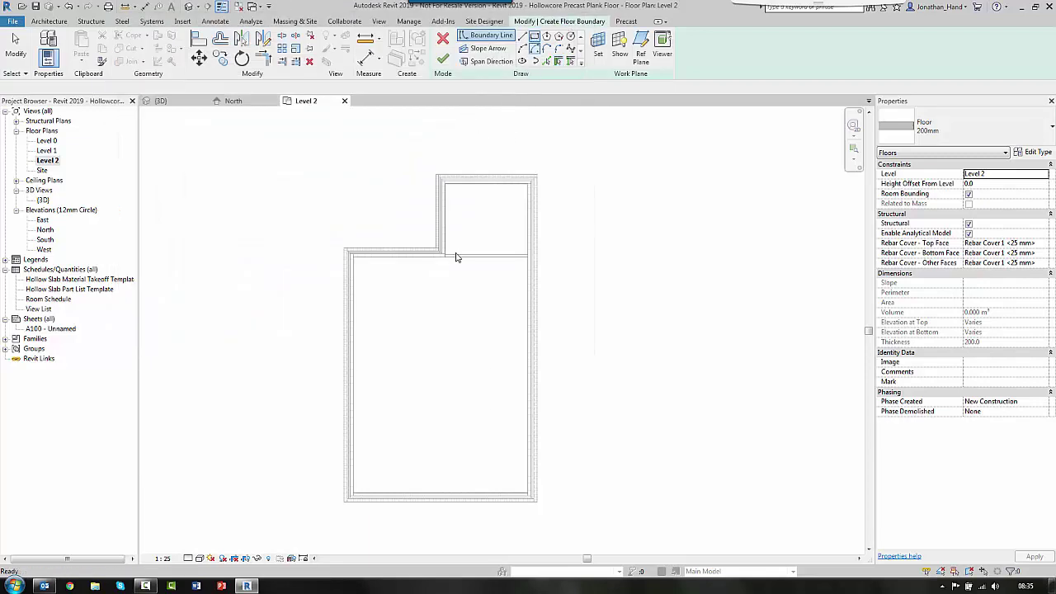
scroll(353, 498, "up", 5)
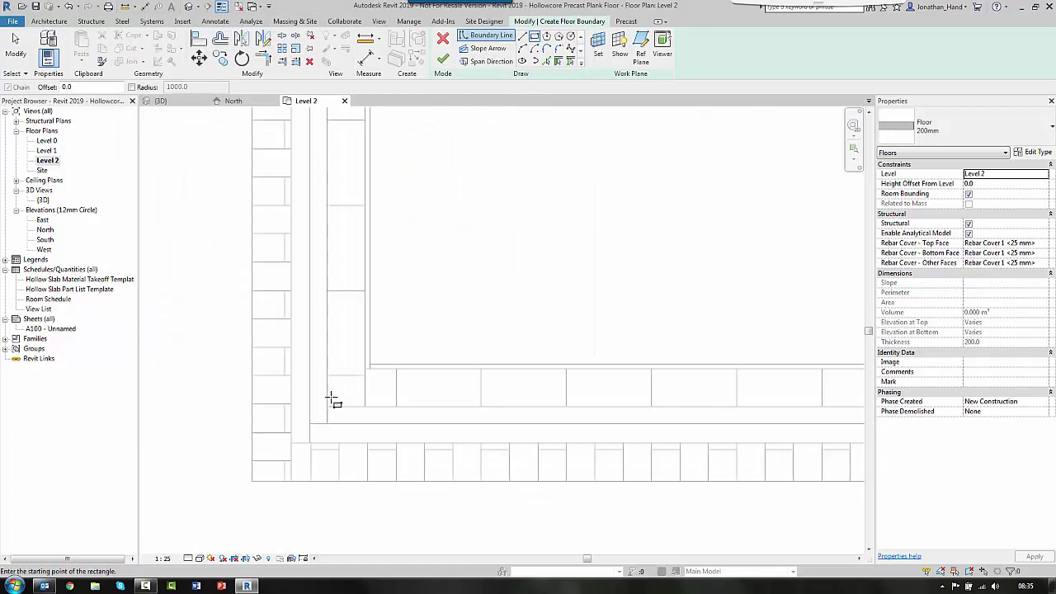
left_click(327, 406)
scroll(401, 289, "down", 4)
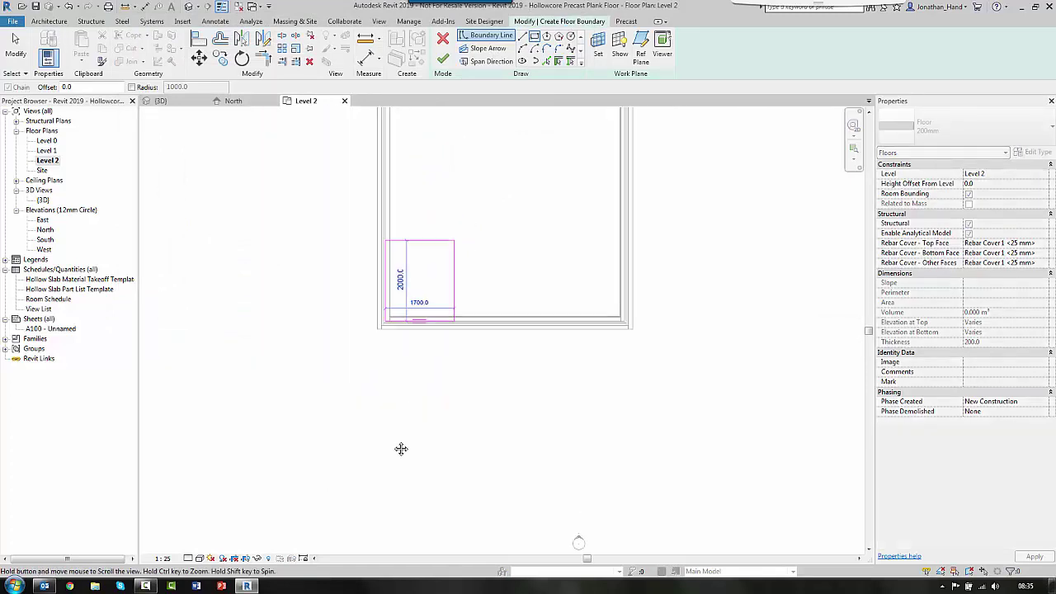
scroll(531, 189, "down", 3)
scroll(552, 231, "up", 5)
scroll(550, 278, "up", 3)
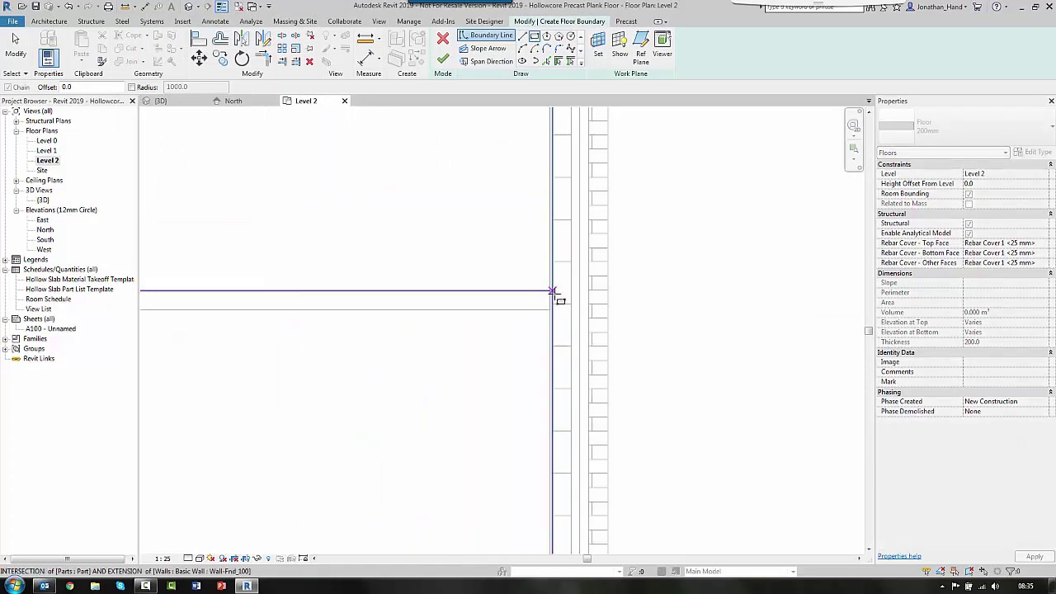
left_click(594, 288)
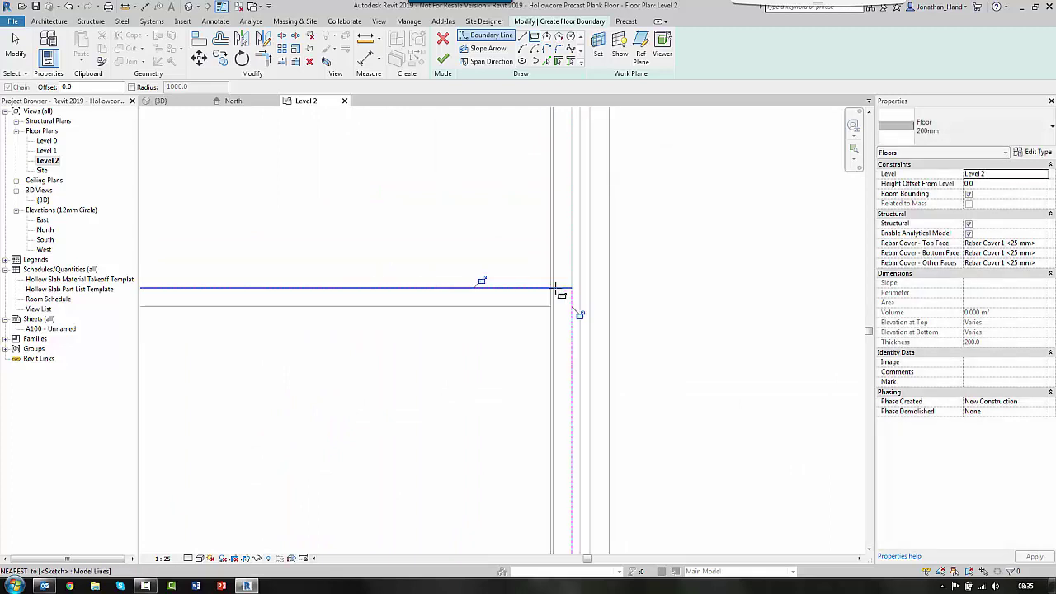
scroll(558, 290, "down", 6)
scroll(489, 357, "up", 3)
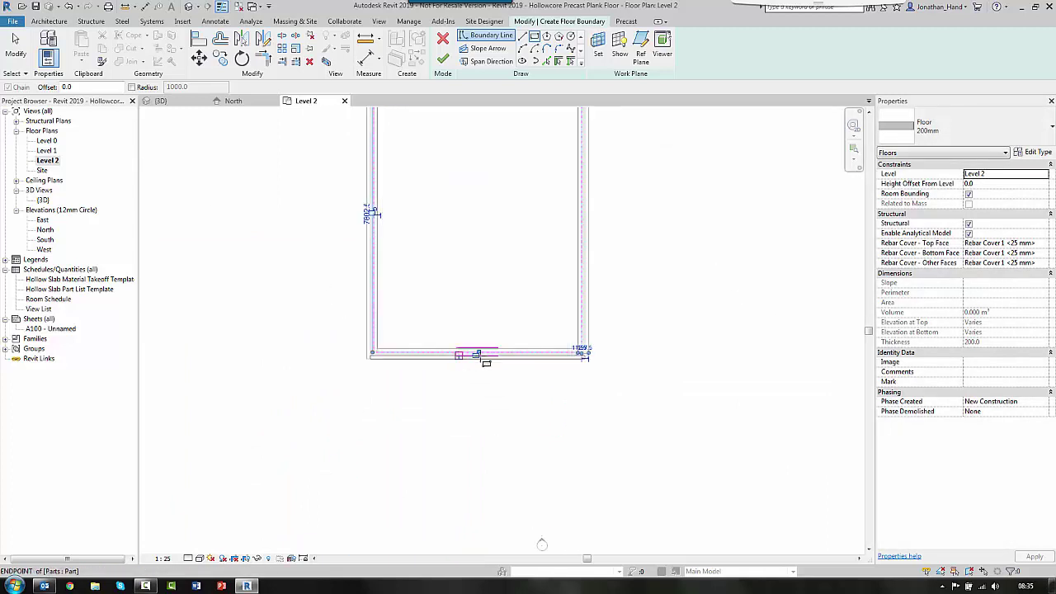
scroll(484, 286, "down", 1)
left_click(445, 59)
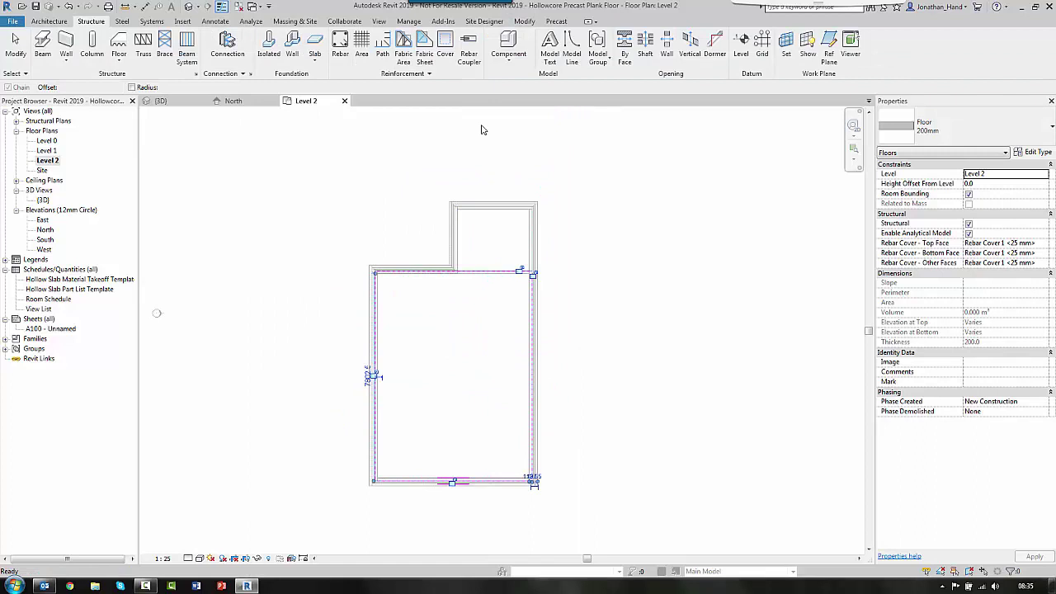
- Sketch a second structural floor's rectangular boundary over the small projecting room, from its inner blockwork corner to the dividing wall
left_click(92, 22)
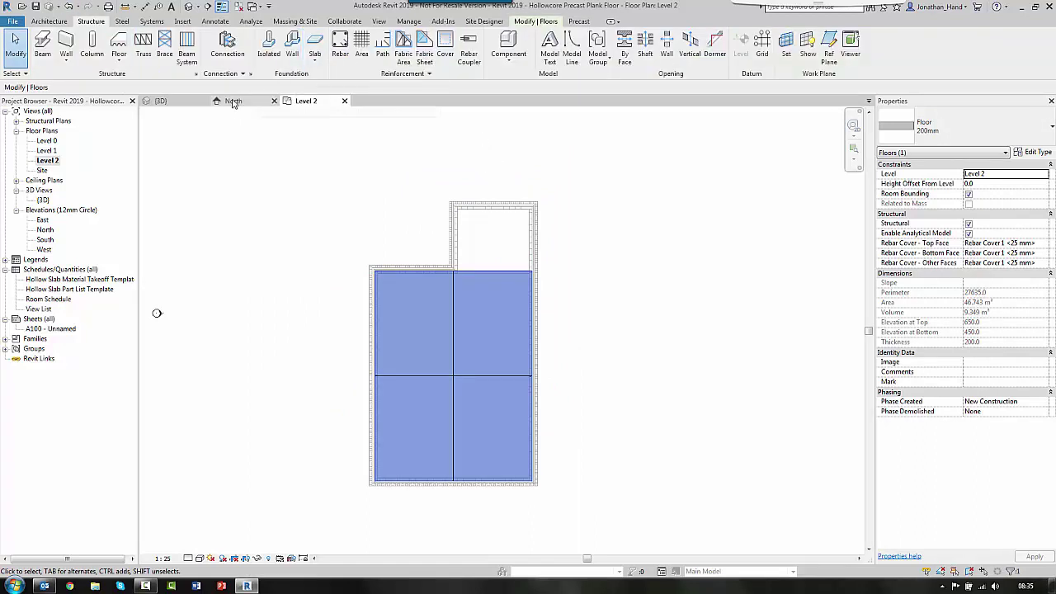
left_click(120, 61)
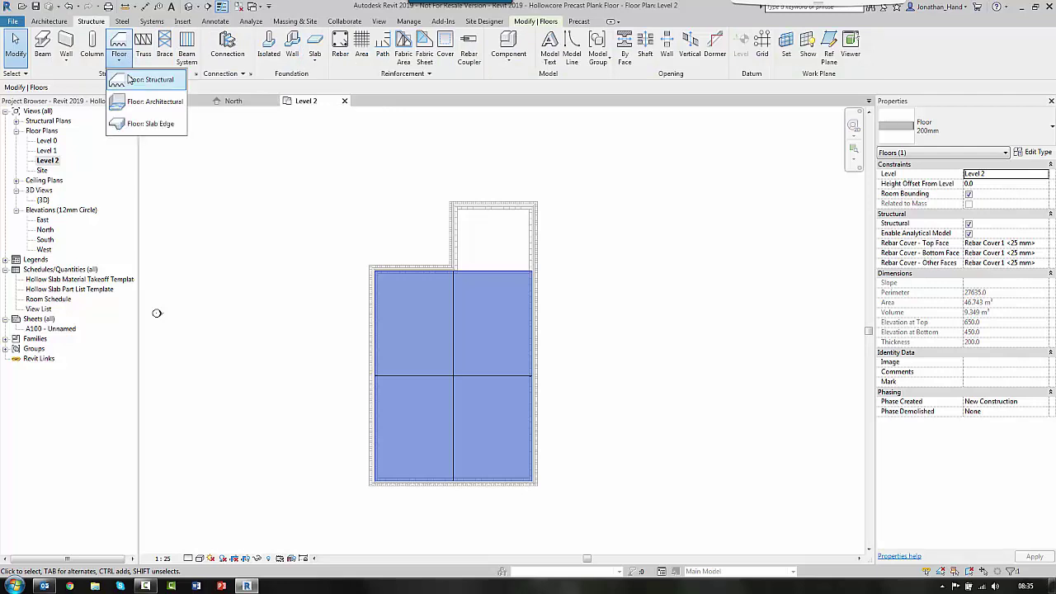
left_click(136, 78)
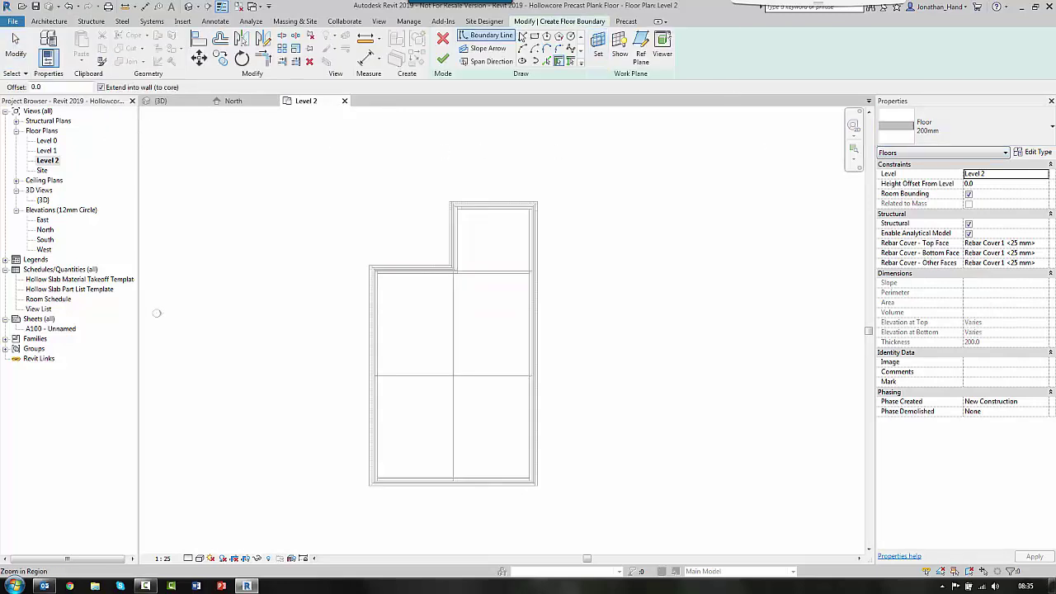
left_click(533, 37)
scroll(454, 223, "up", 6)
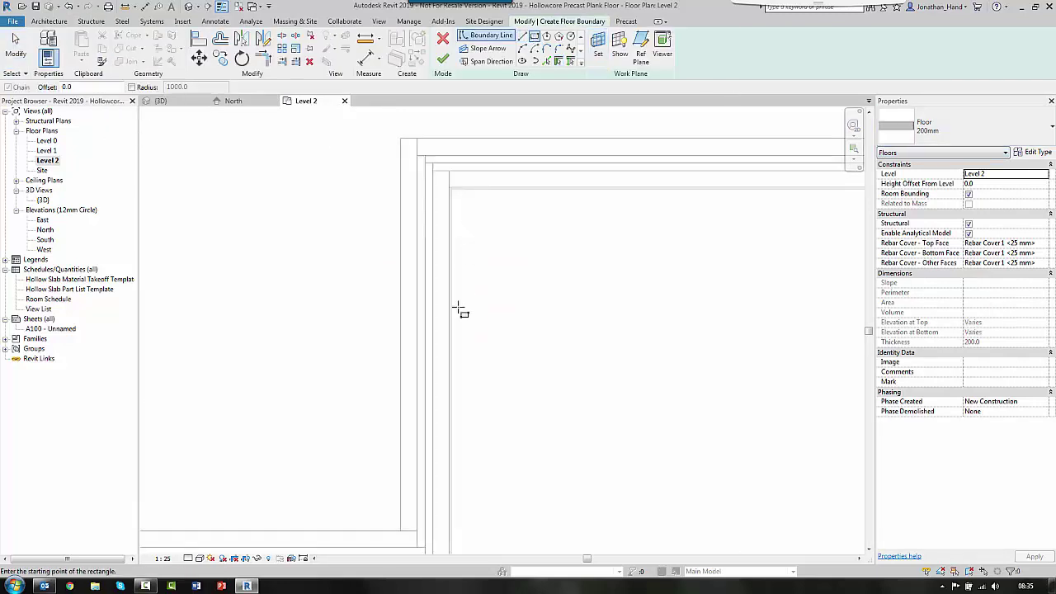
scroll(436, 169, "up", 4)
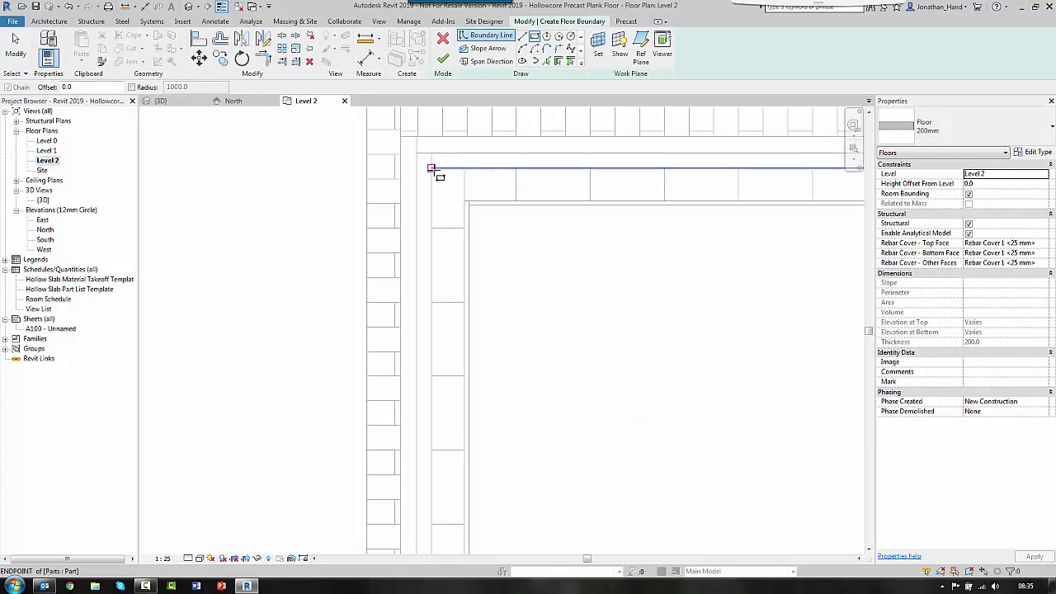
left_click(473, 215)
scroll(511, 259, "up", 8)
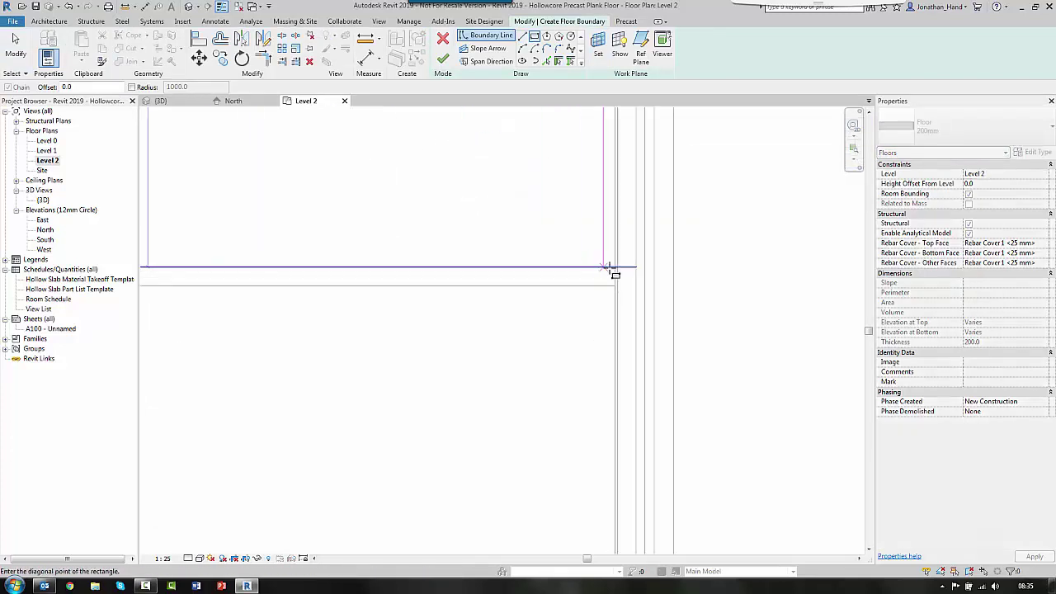
left_click(649, 267)
scroll(609, 304, "down", 6)
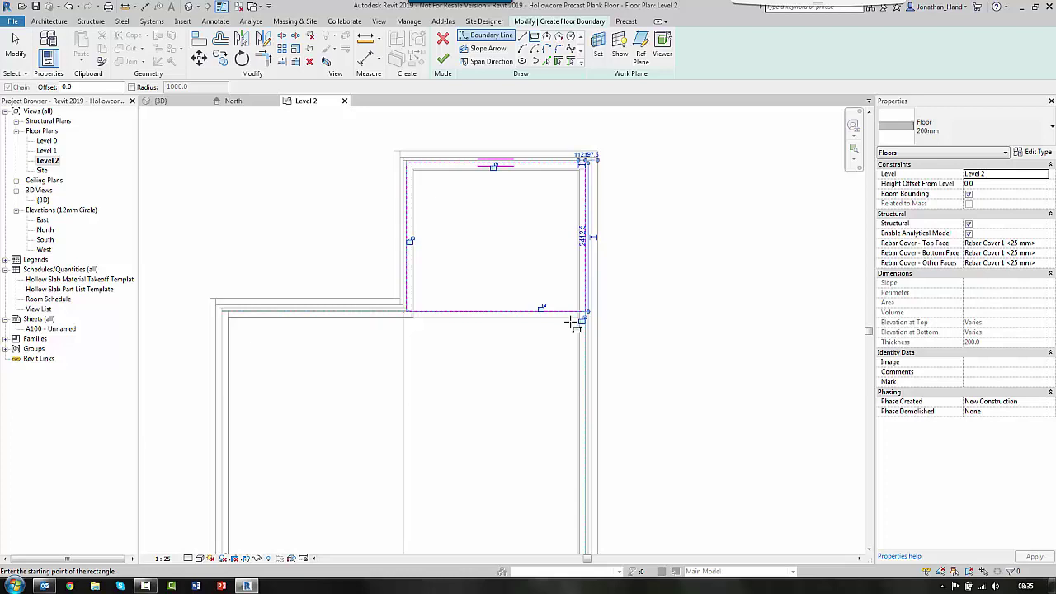
- Set the small floor's span direction along its west boundary edge and finish the floor
left_click(485, 63)
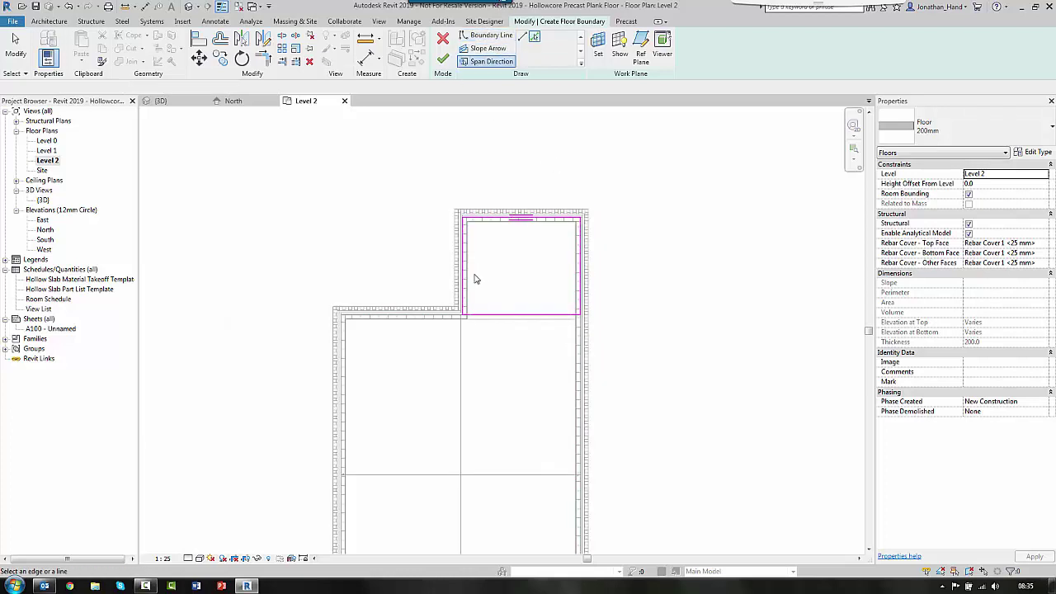
left_click(461, 272)
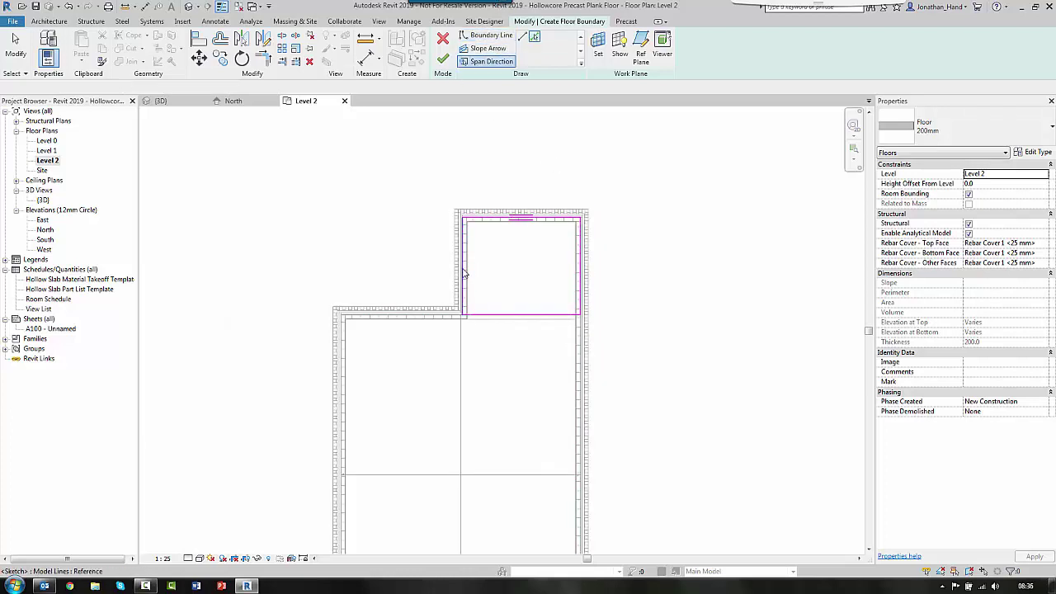
left_click(443, 62)
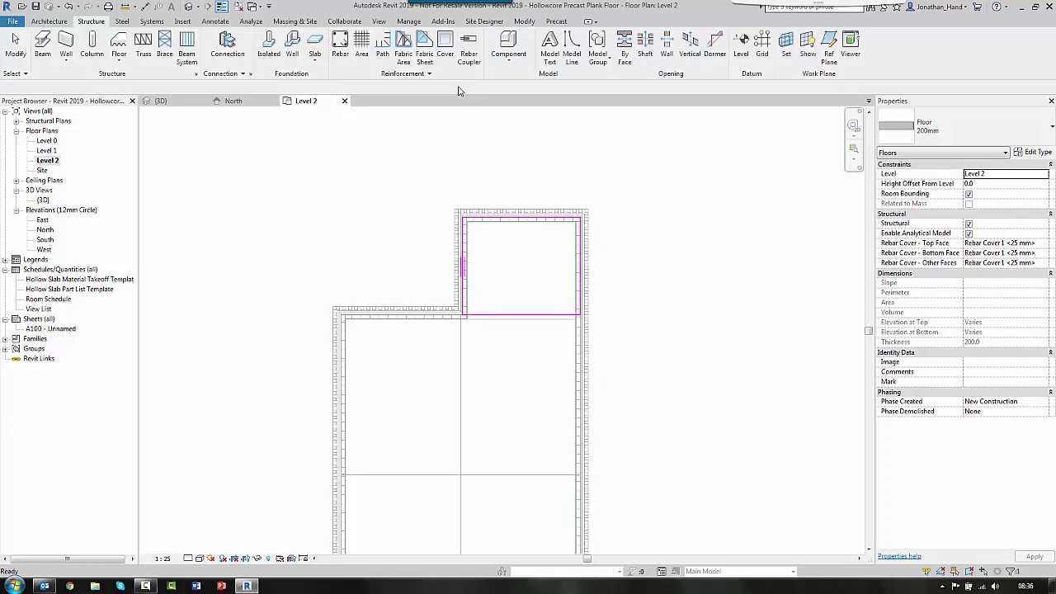
- Check both floors in the 3D view, and open the precast configuration's Segmentation settings for Hollow Core Slab
double_click(44, 200)
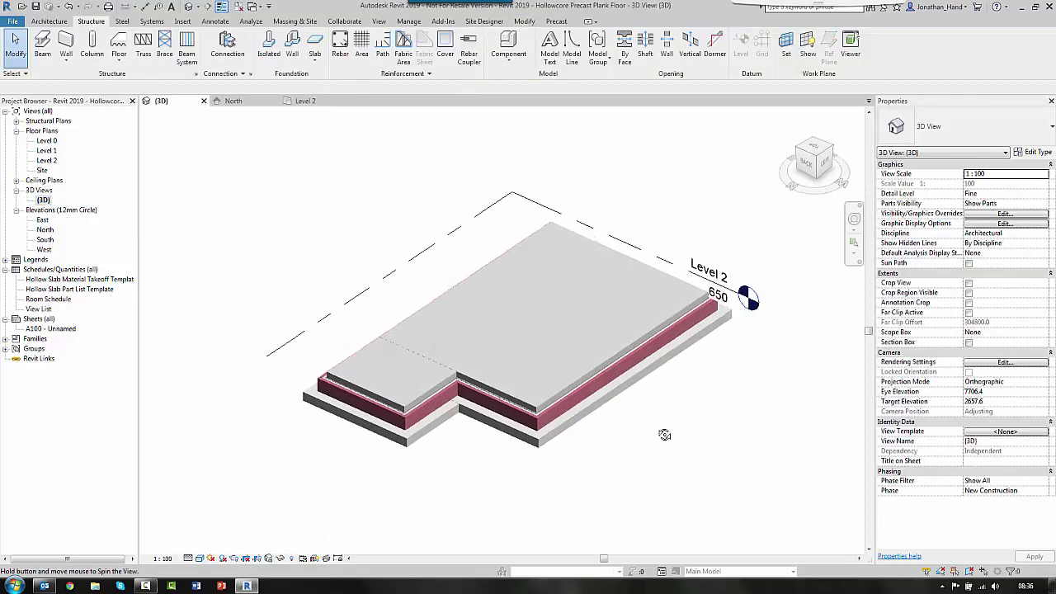
scroll(664, 435, "up", 4)
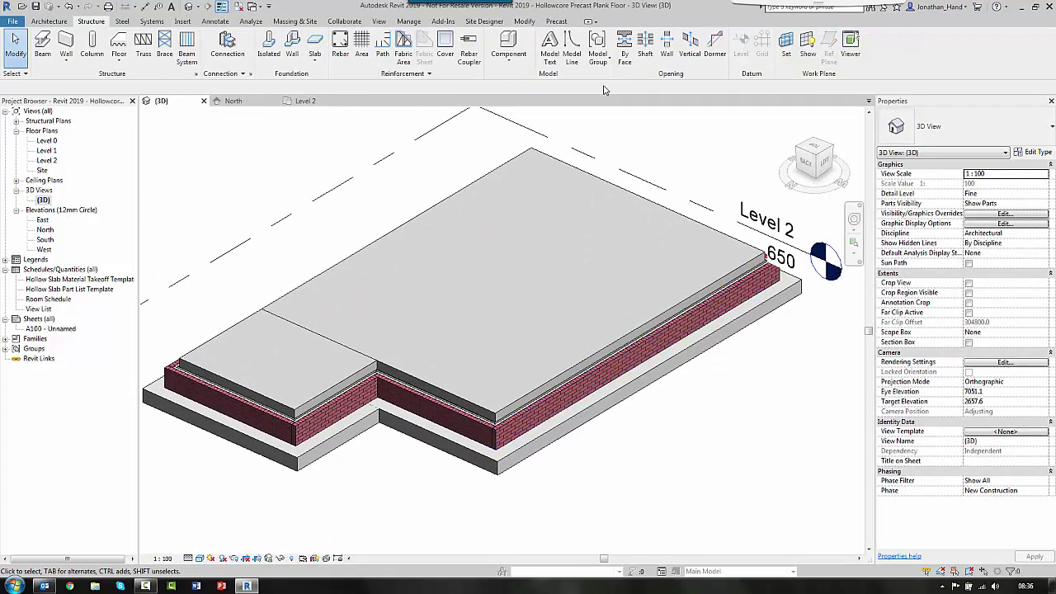
left_click(556, 21)
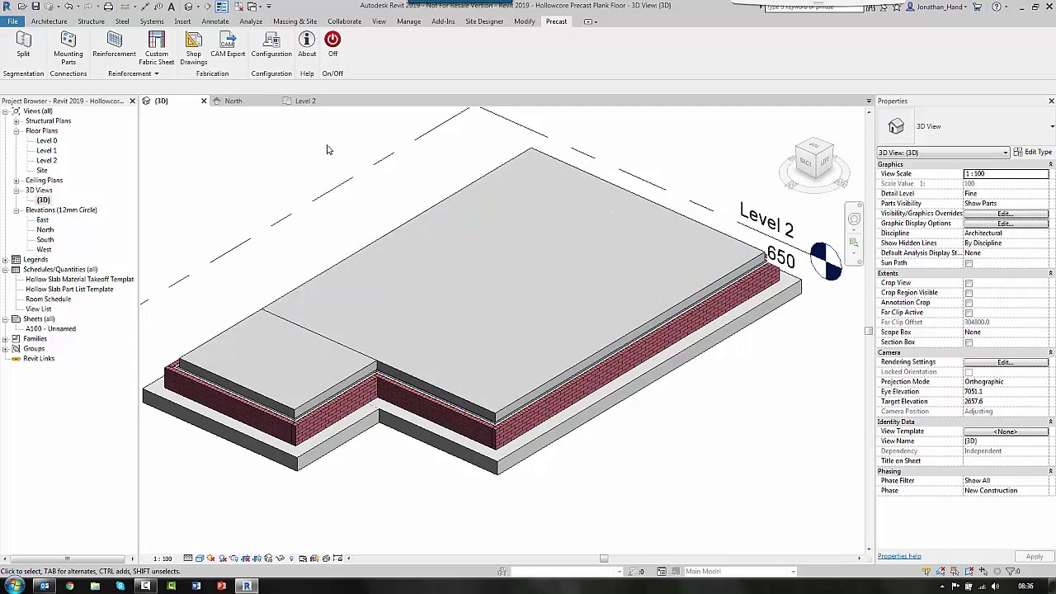
left_click(264, 54)
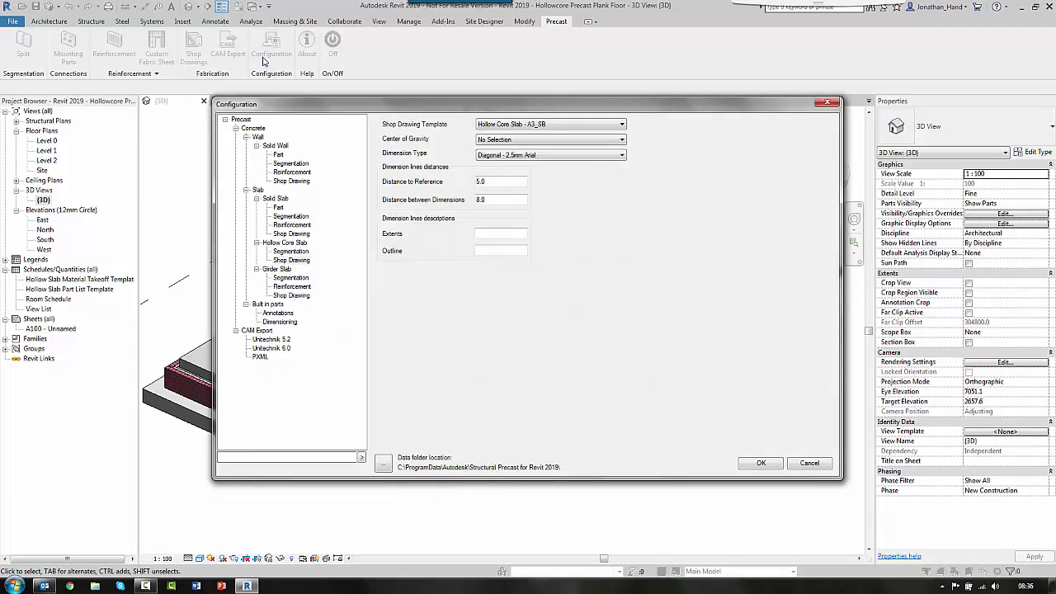
left_click(277, 244)
left_click(277, 244)
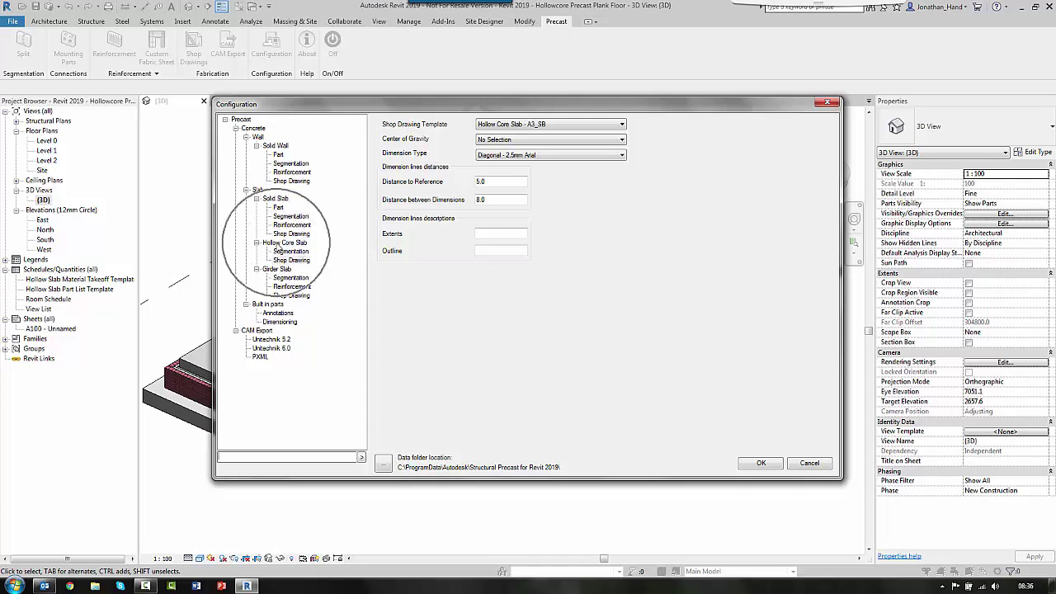
left_click(290, 252)
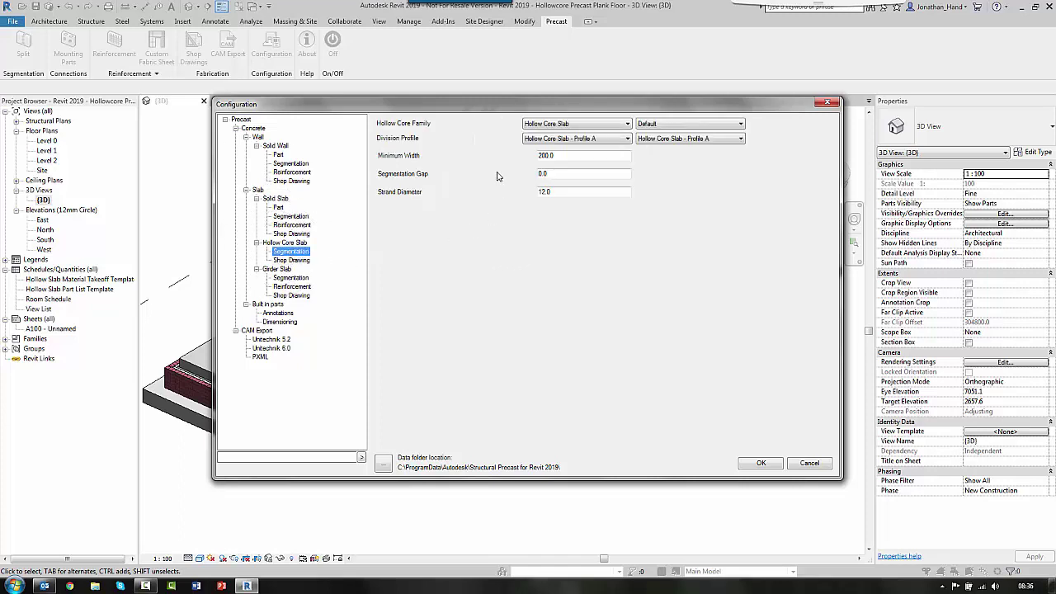
- Examine the Hollow Core Family and Division Profile settings for hollow core slab segmentation
left_click(382, 127)
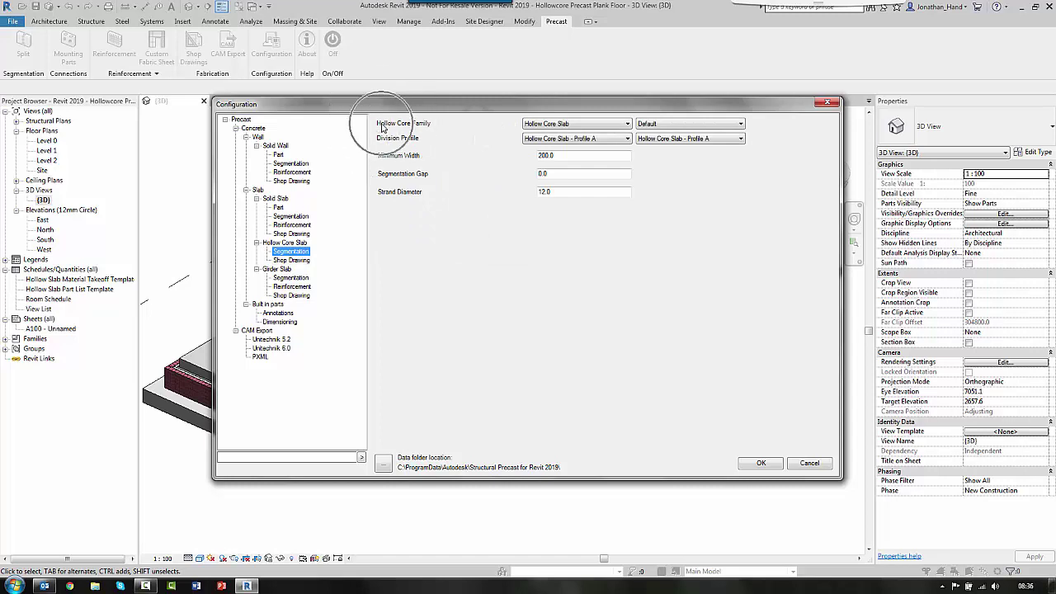
left_click(420, 129)
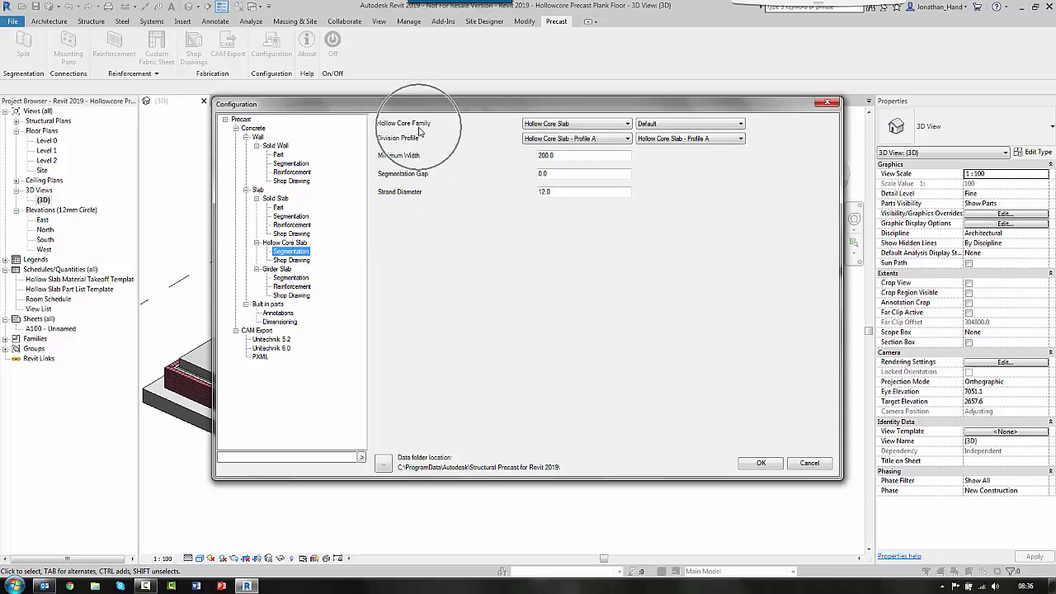
left_click(419, 129)
left_click(574, 126)
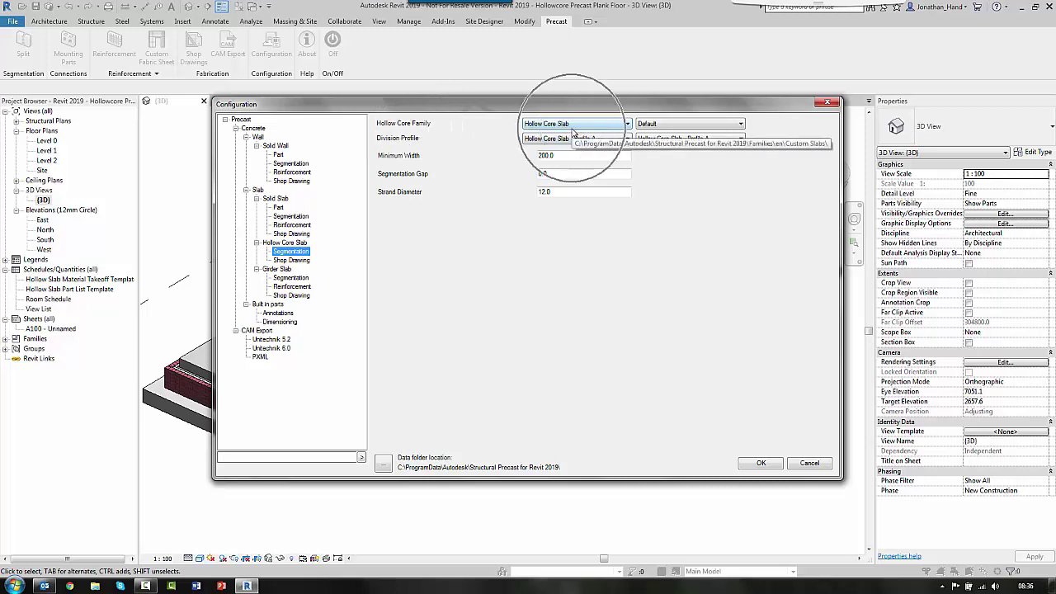
left_click(549, 140)
left_click(568, 140)
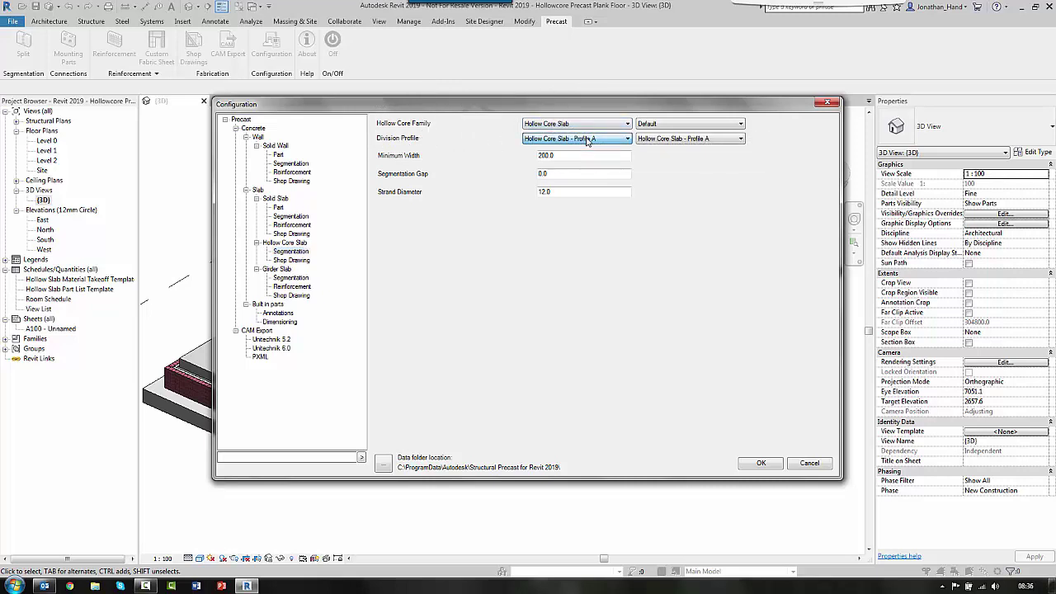
left_click(579, 140)
left_click(587, 140)
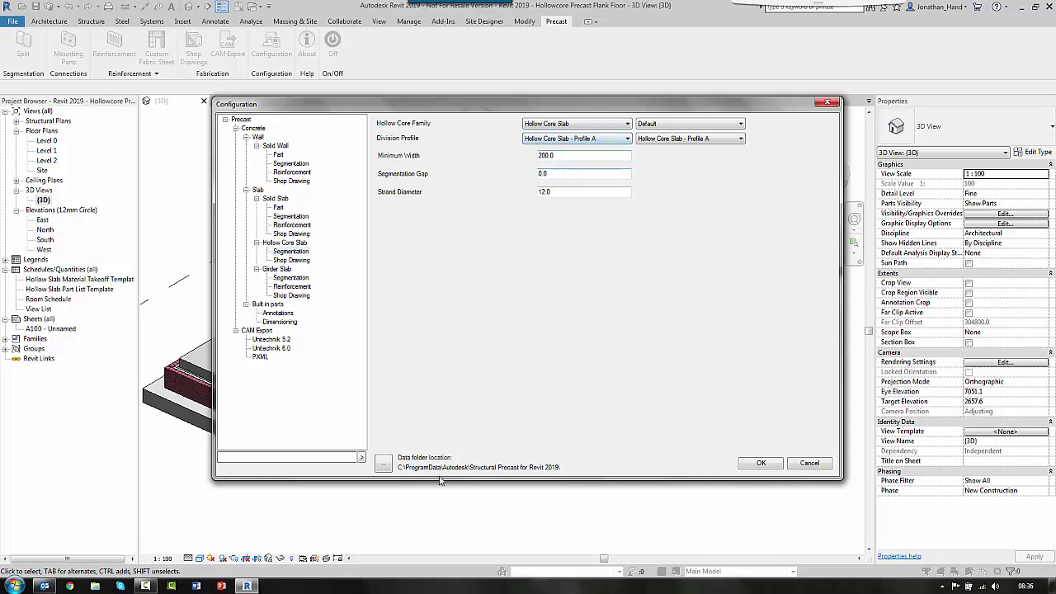
- Copy the path of the precast configuration's data folder and open that location in Windows Explorer
left_click(385, 464)
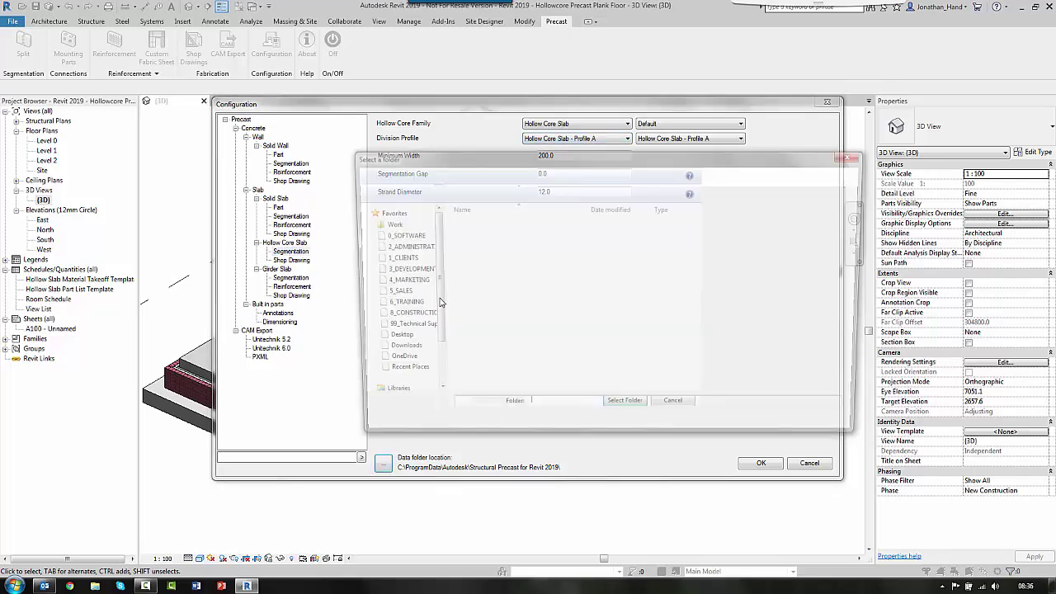
left_click(711, 179)
key("ctrl+c")
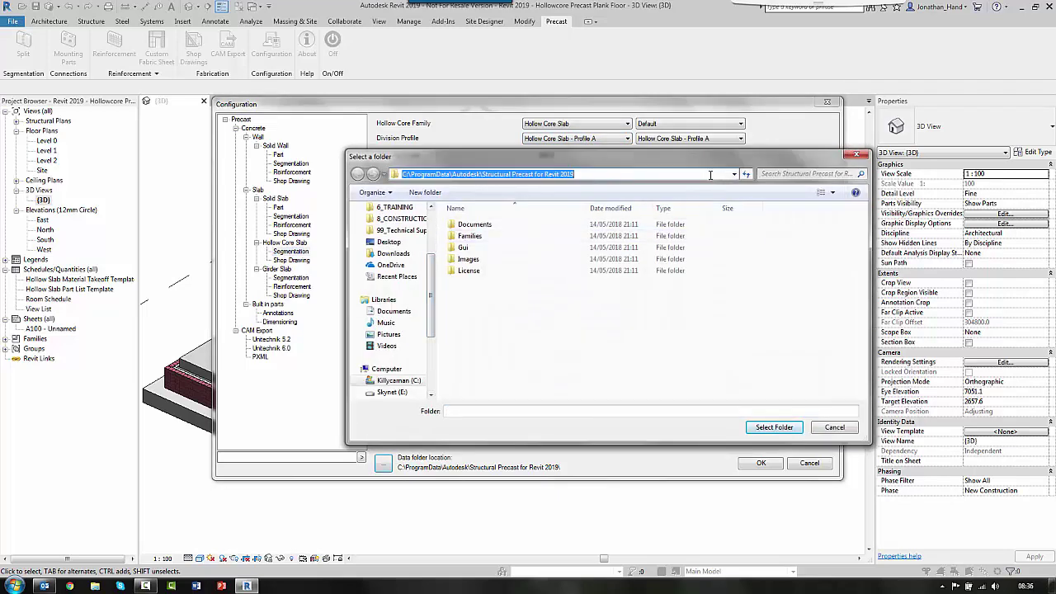
left_click(96, 586)
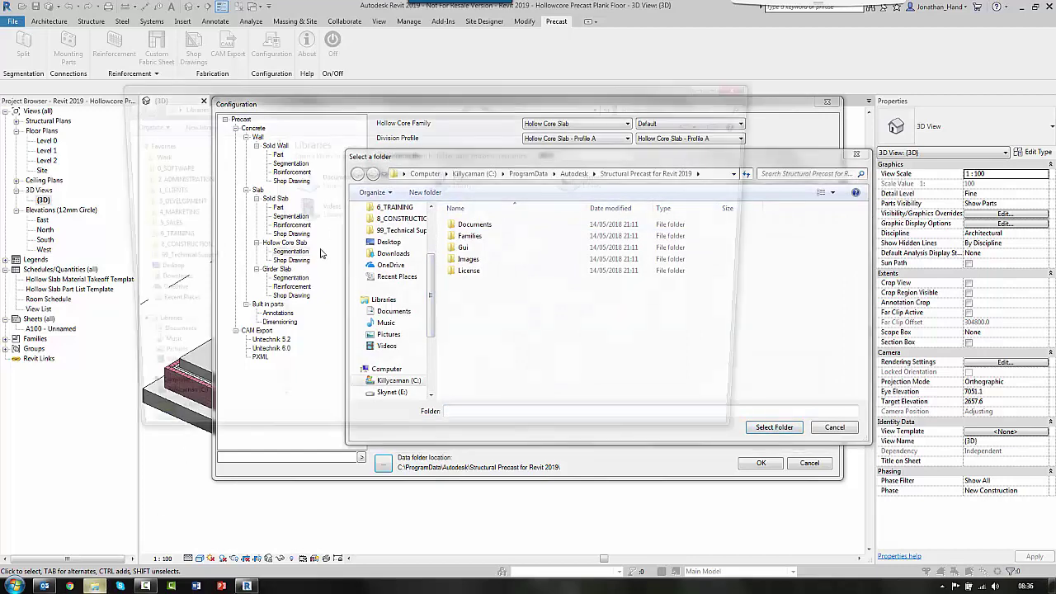
left_click(261, 108)
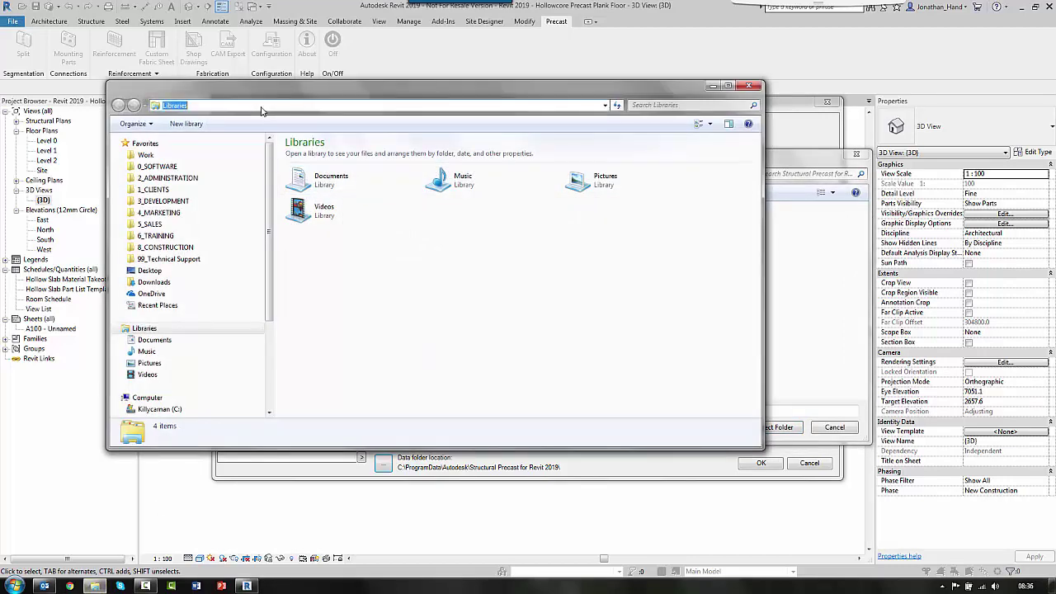
key("ctrl+v")
key("Return")
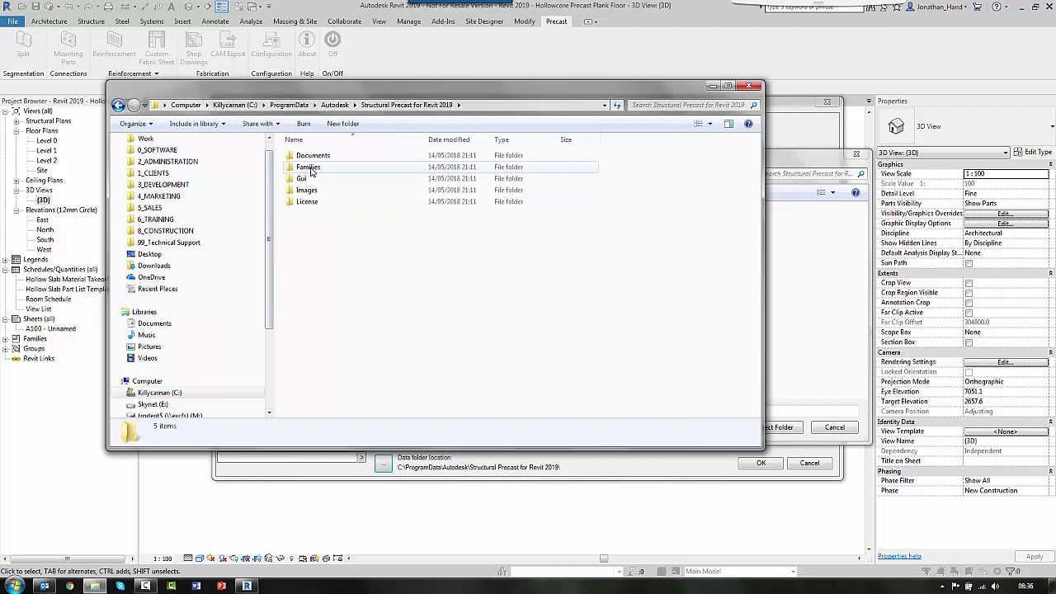
- Browse from the precast data folder into Families, en, Custom Slabs
double_click(305, 168)
left_click(300, 168)
double_click(300, 167)
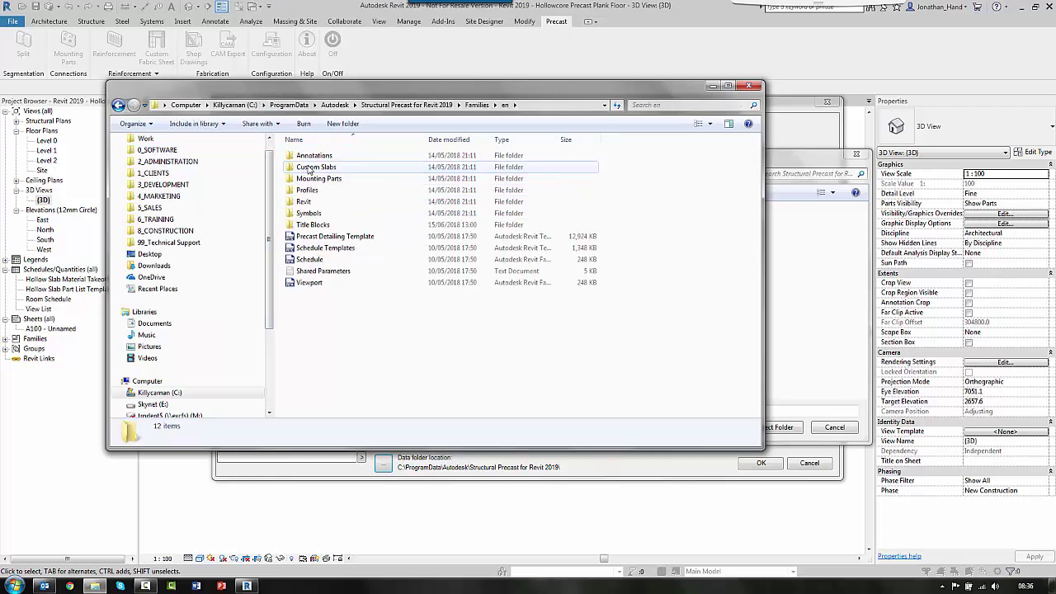
double_click(316, 167)
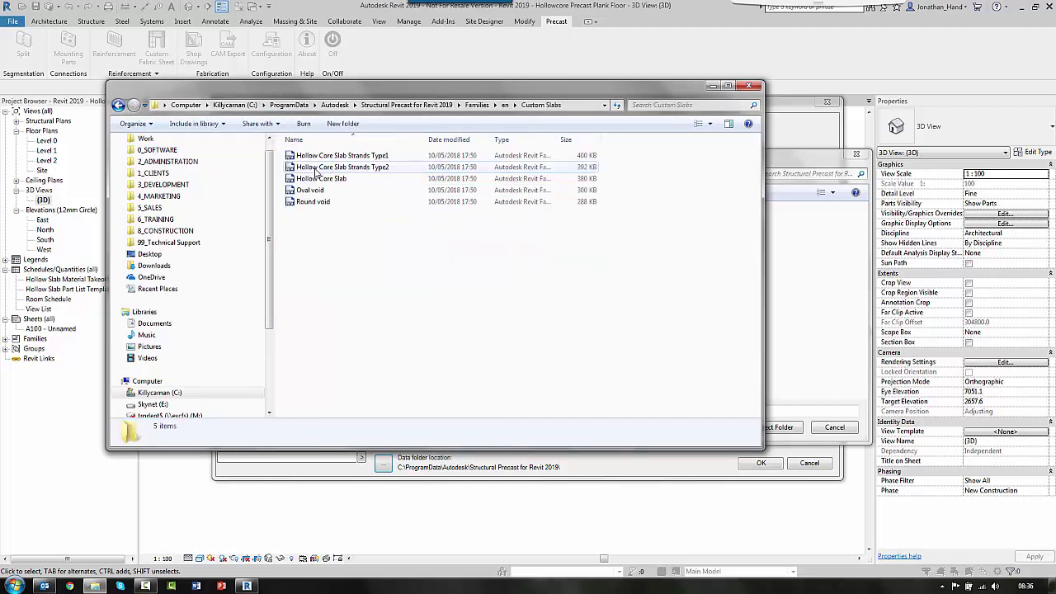
- Look through the hollow core slab and void family files, and dismiss the folder selection and precast configuration dialogs
left_click(342, 157)
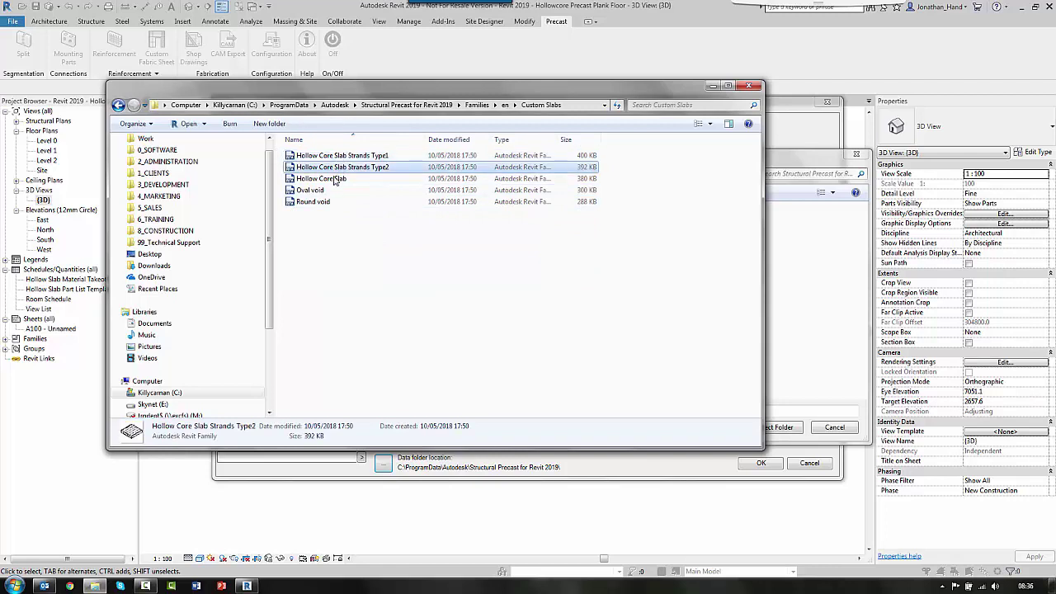
left_click(334, 179)
left_click(340, 168)
key("Down")
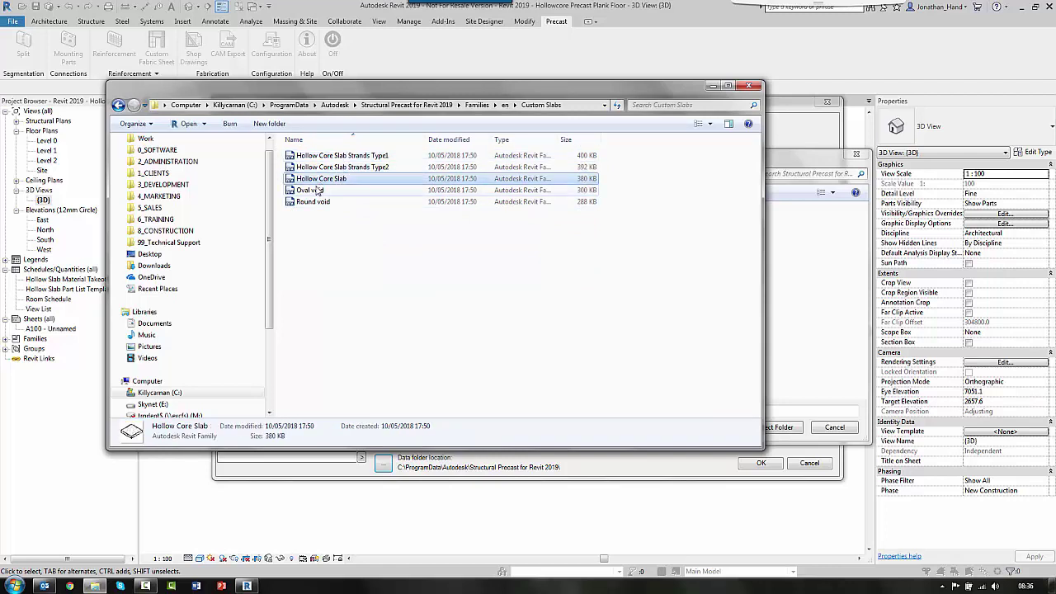
key("Down")
key("Down")
key("Up")
key("Up")
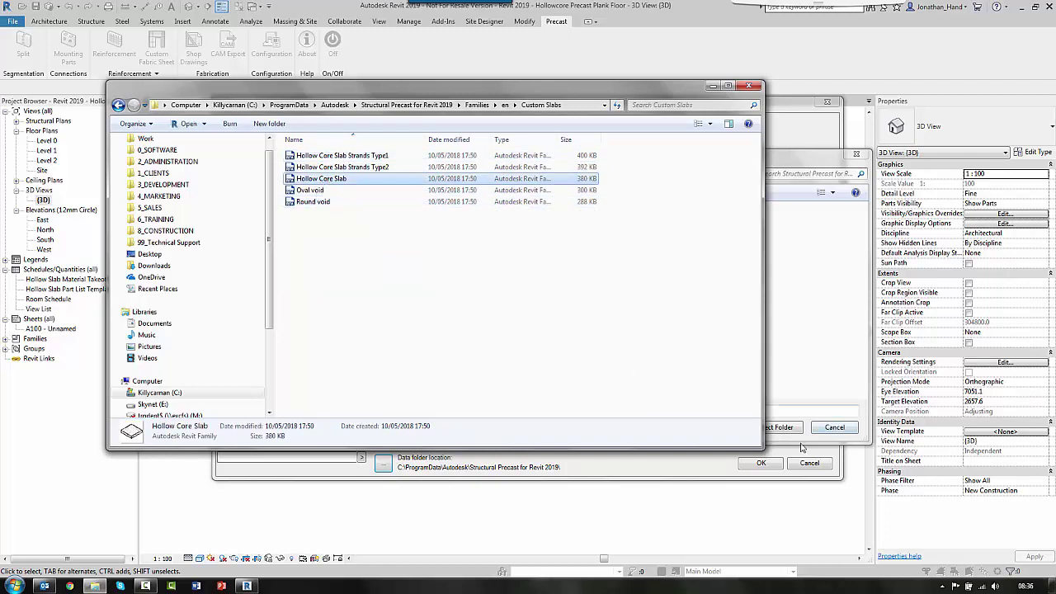
left_click(703, 459)
left_click(842, 427)
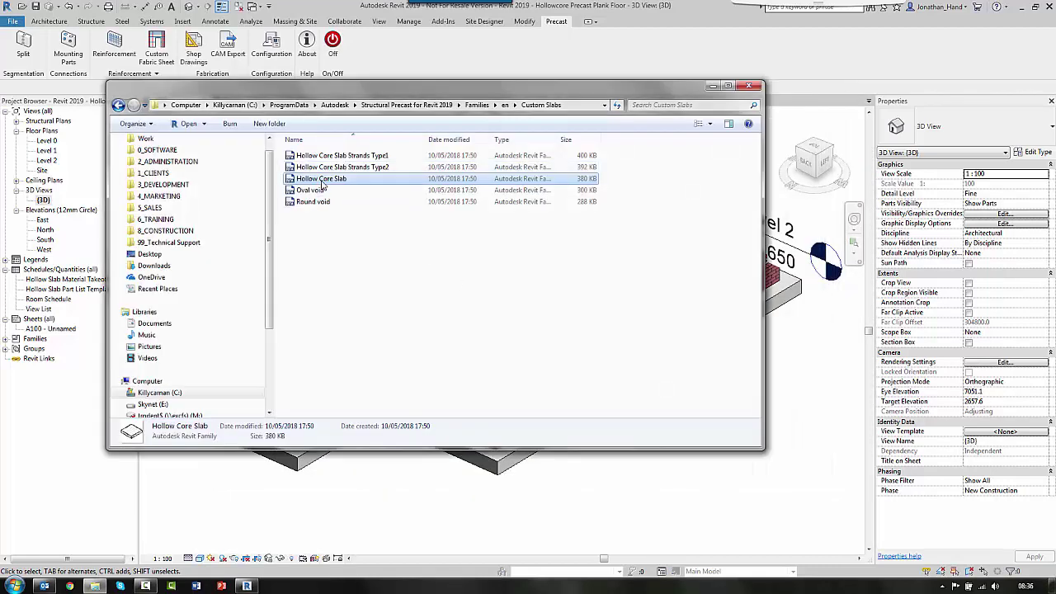
- Open the Hollow Core Slab family in Revit, examine its inner voids in a wireframe 3D view, and close it
right_click(328, 181)
left_click(350, 187)
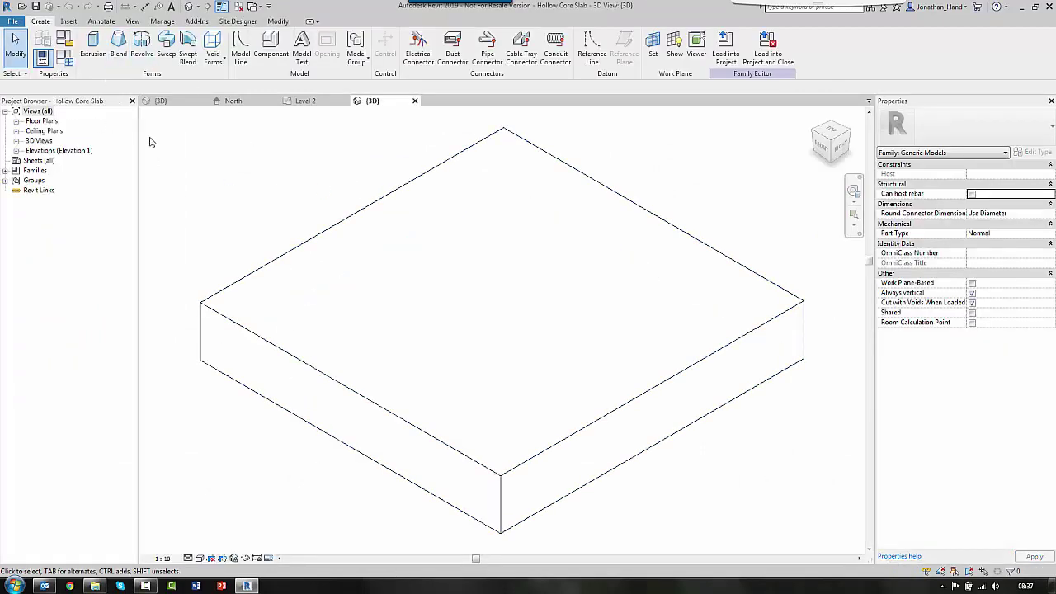
left_click(16, 141)
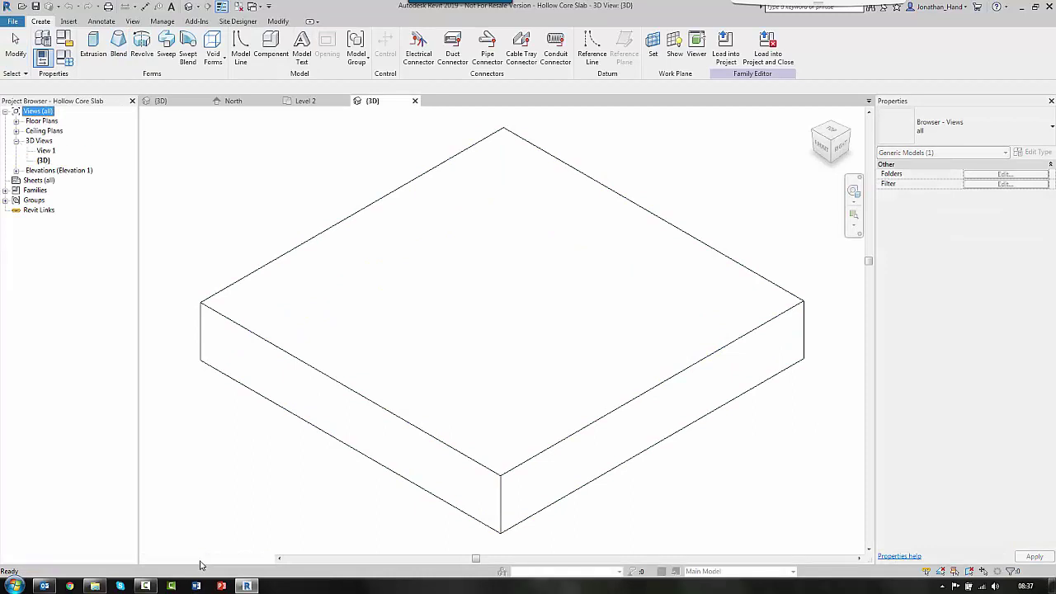
left_click(201, 558)
left_click(200, 559)
left_click(235, 492)
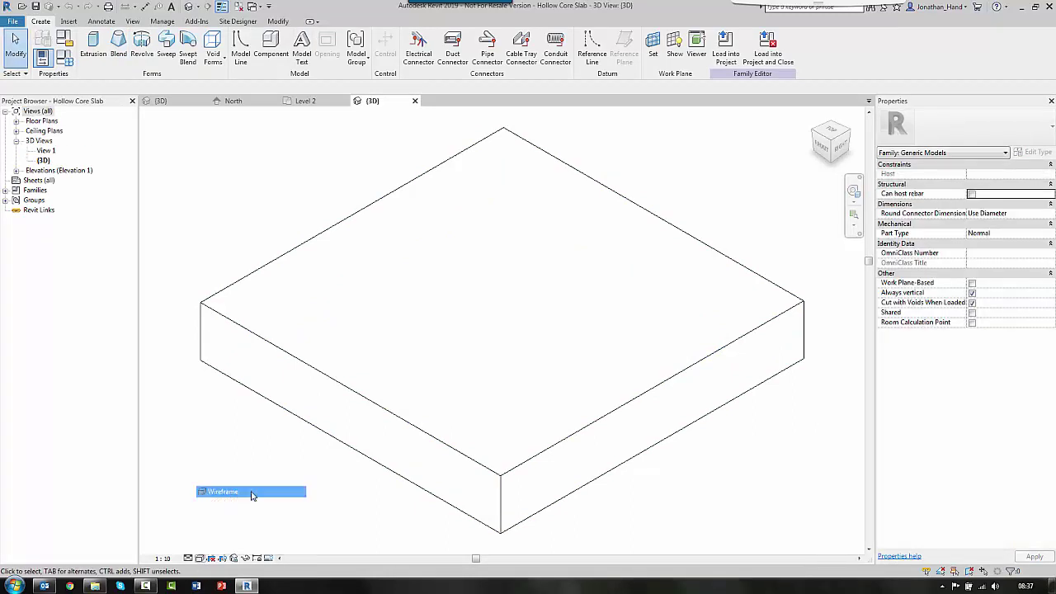
middle_click_drag(314, 389, 422, 437, "shift")
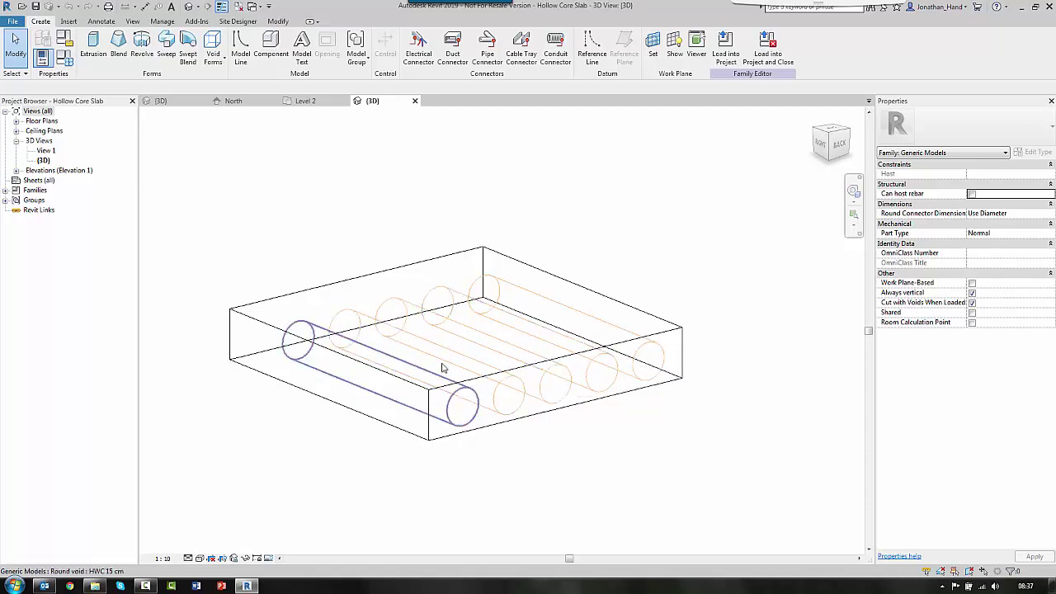
left_click(416, 101)
left_click(555, 301)
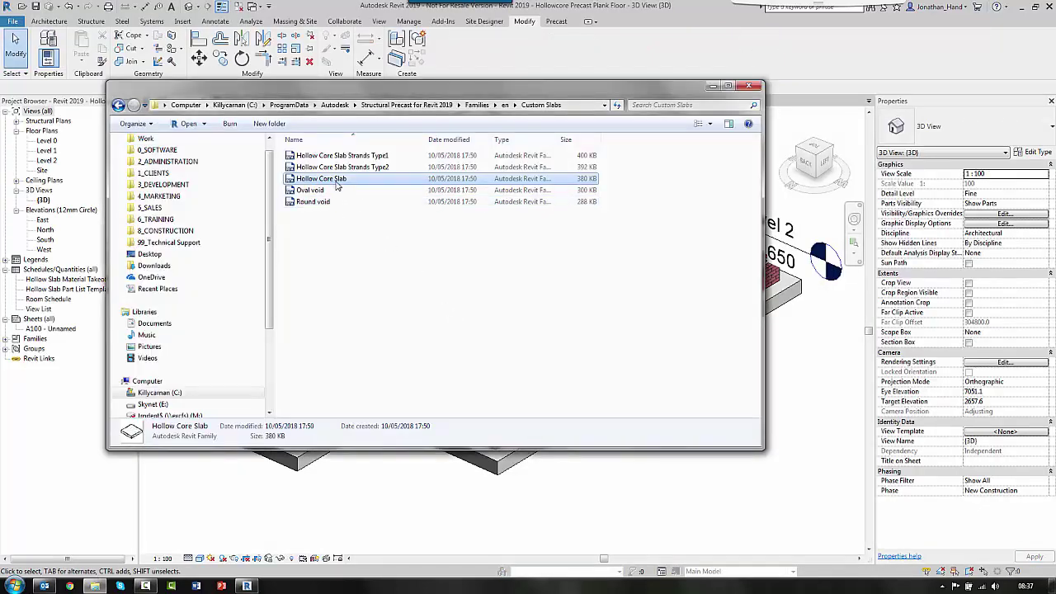
- Open the Hollow Core Slab Strands Type1 family to examine its strand layout, and close it
right_click(348, 161)
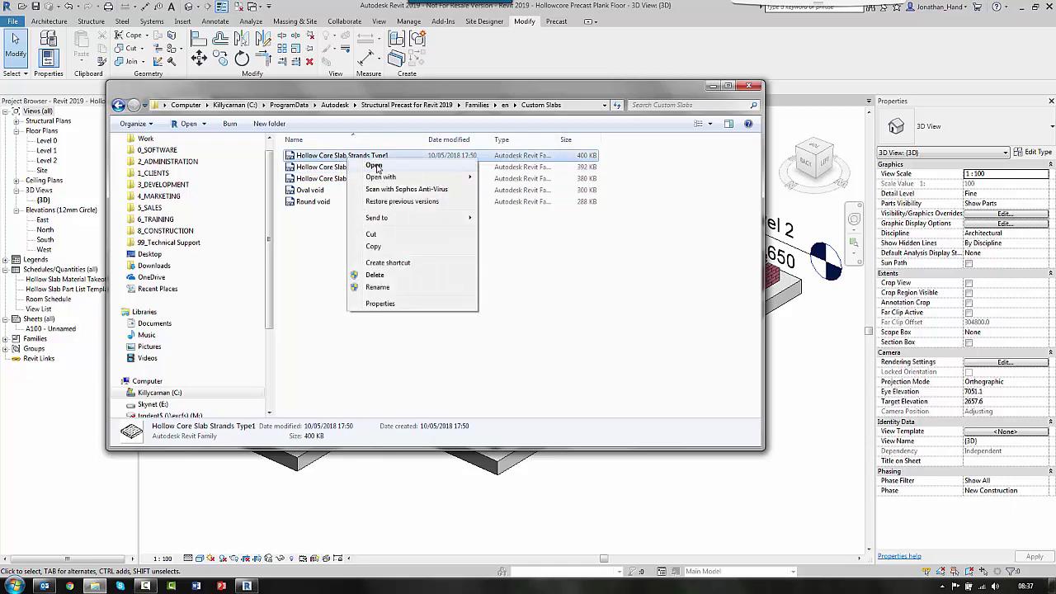
left_click(378, 166)
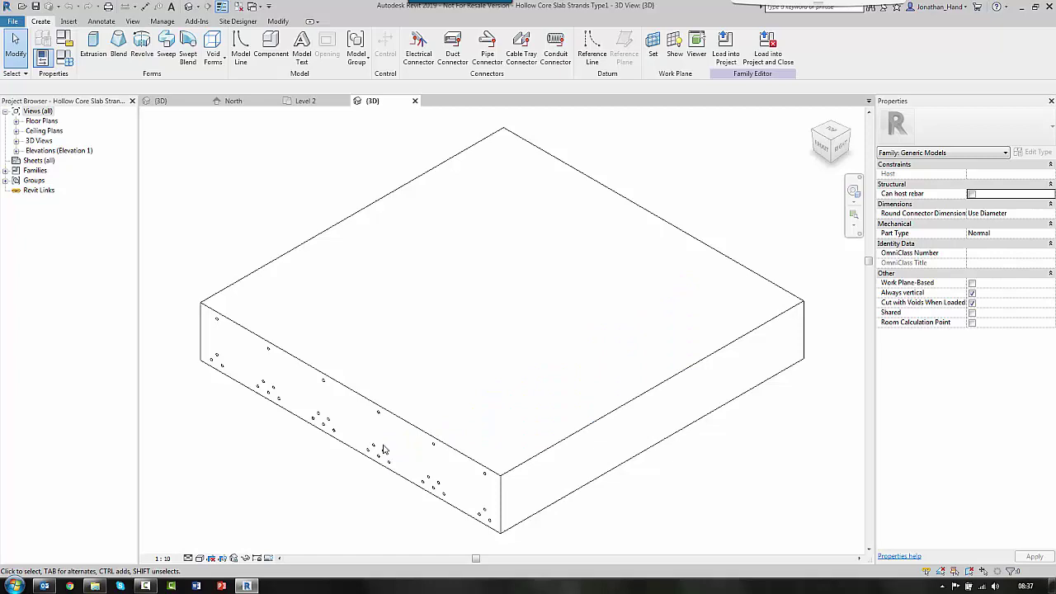
left_click(415, 101)
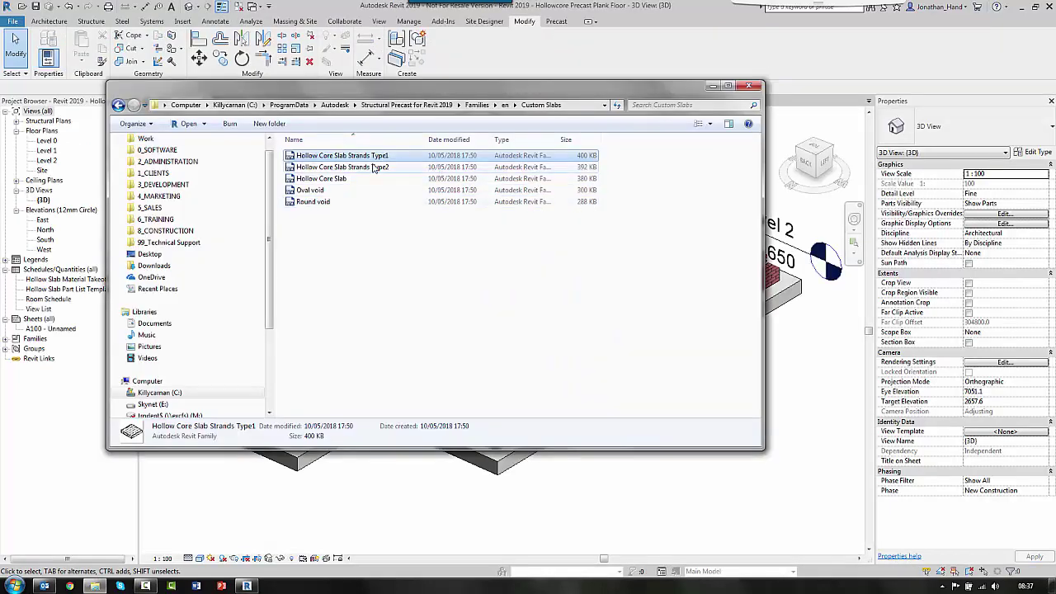
- Open the Hollow Core Slab Strands Type2 family to examine its strand layout, and close it
right_click(359, 169)
left_click(403, 178)
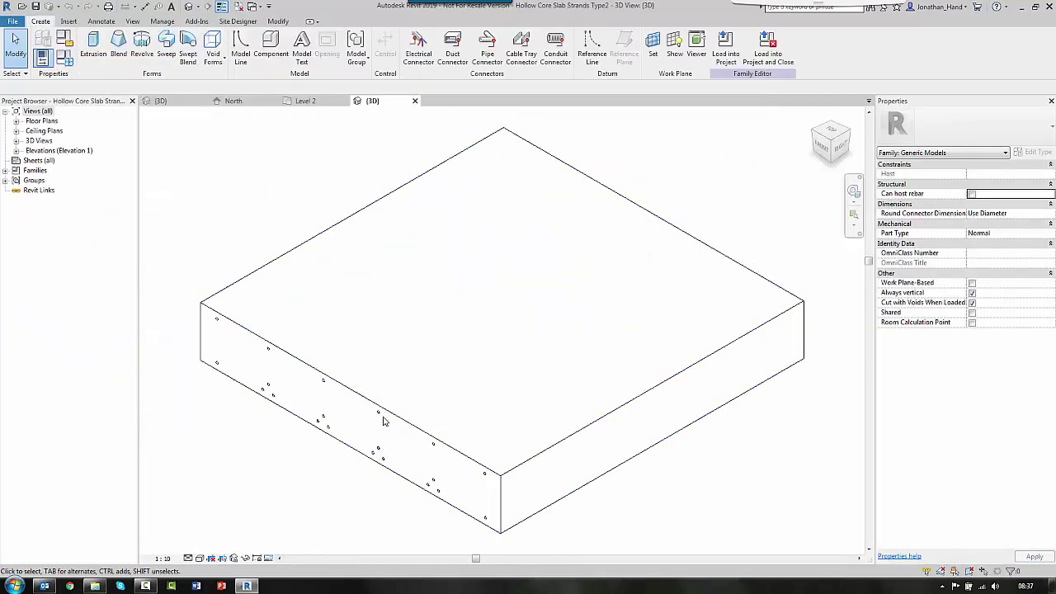
left_click(415, 101)
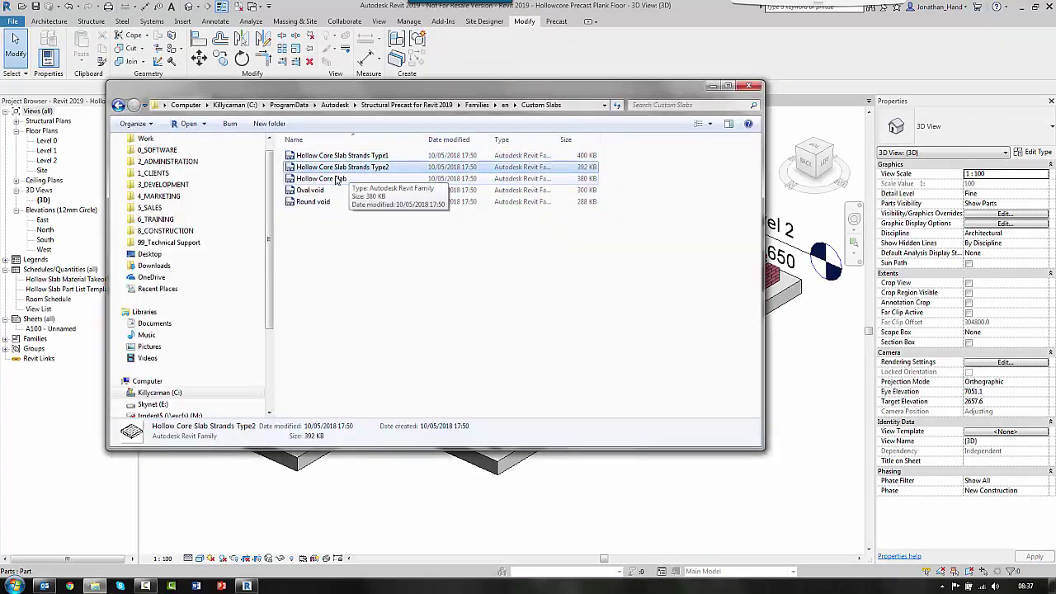
- Go from the Custom Slabs folder to the Profiles folder under en to view the available division profile families
left_click(335, 180)
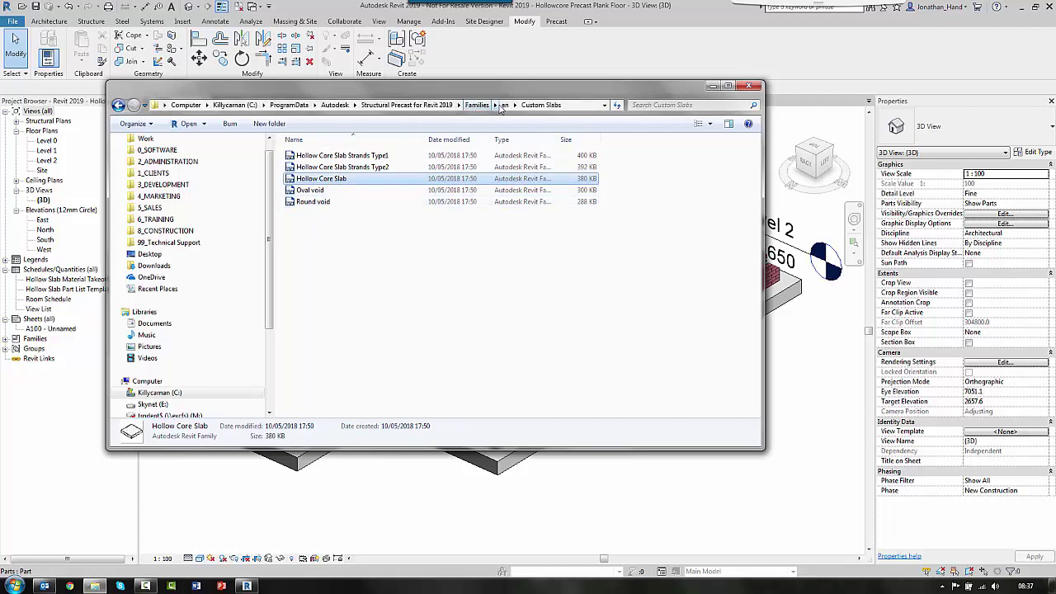
left_click(504, 105)
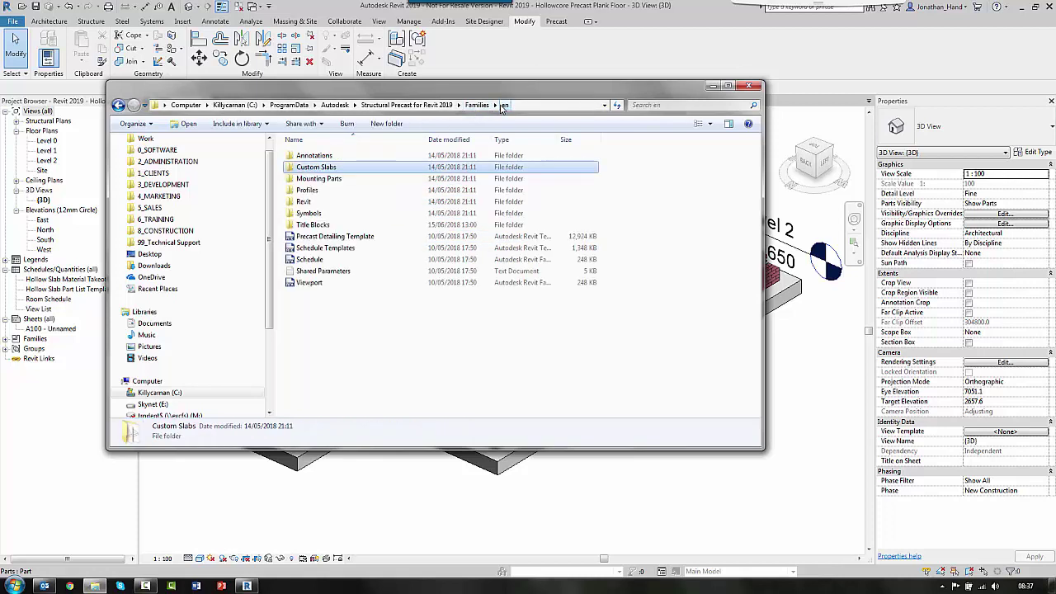
double_click(326, 191)
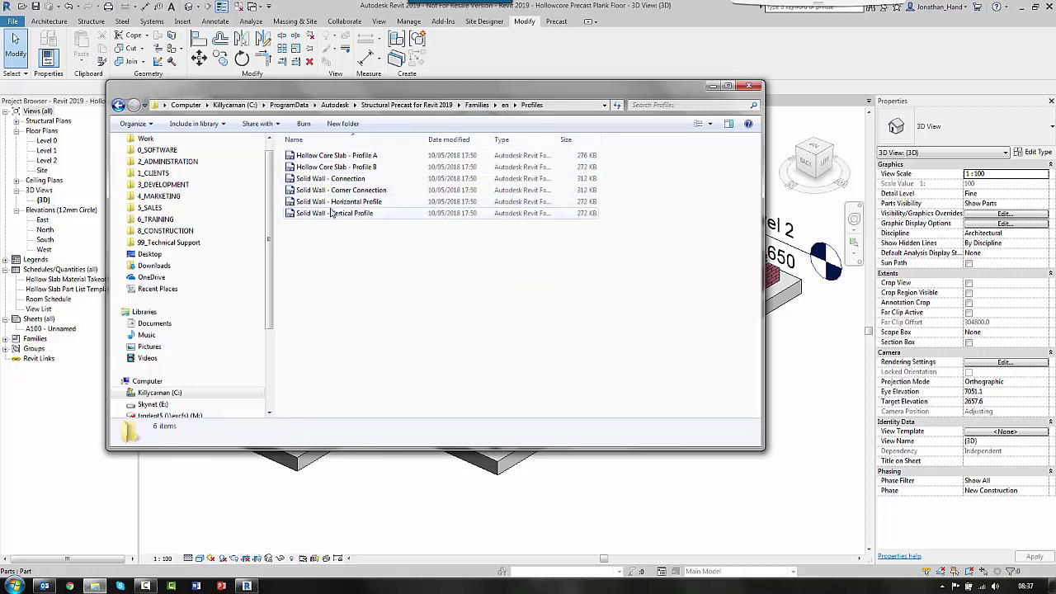
- Open the Hollow Core Slab Profile A and Profile B families in turn to examine their division outlines, closing each one
left_click(338, 168)
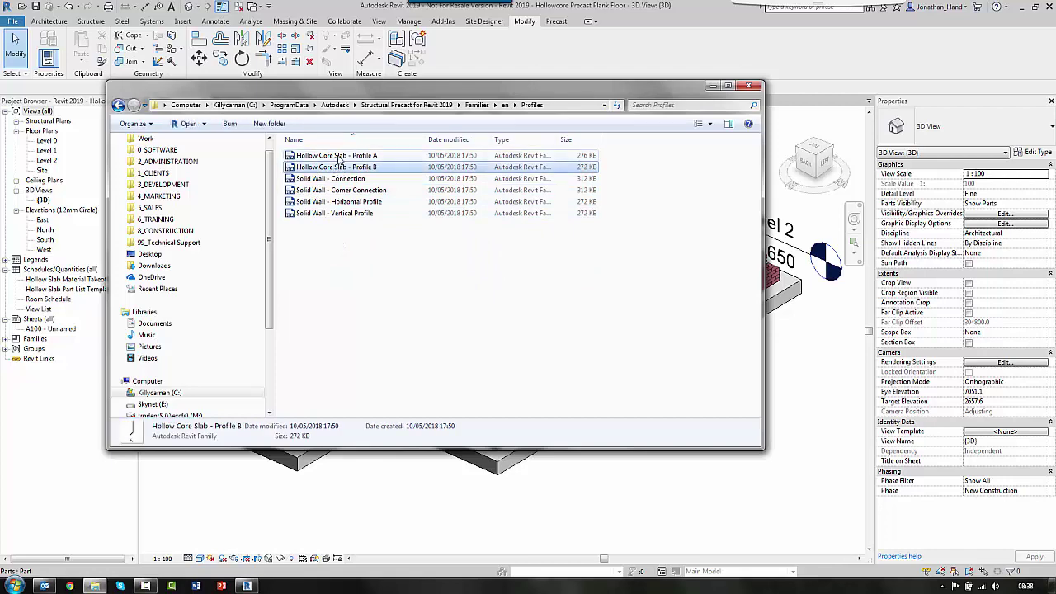
double_click(339, 156)
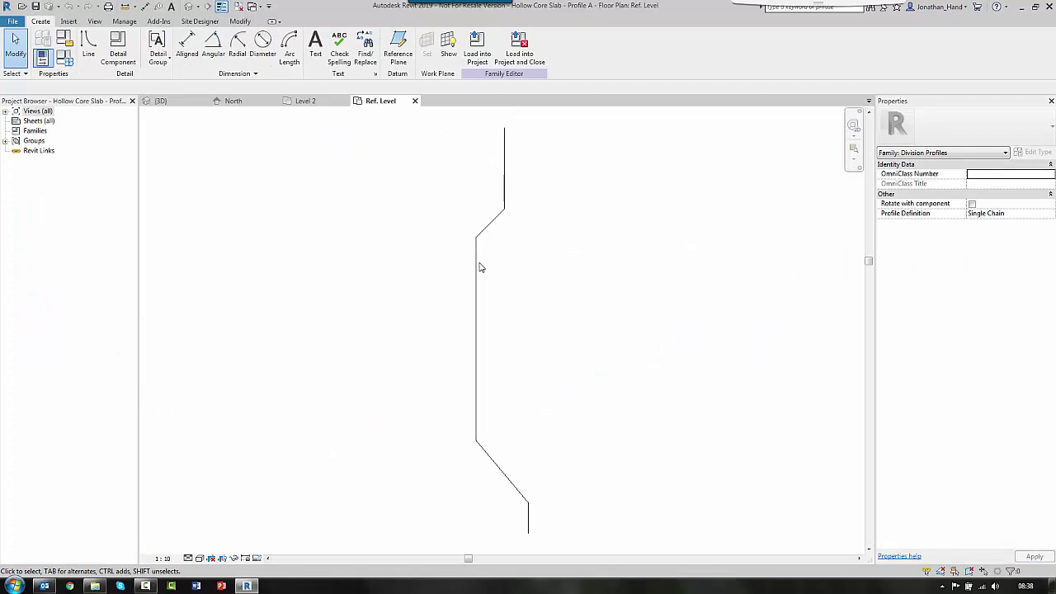
left_click(415, 101)
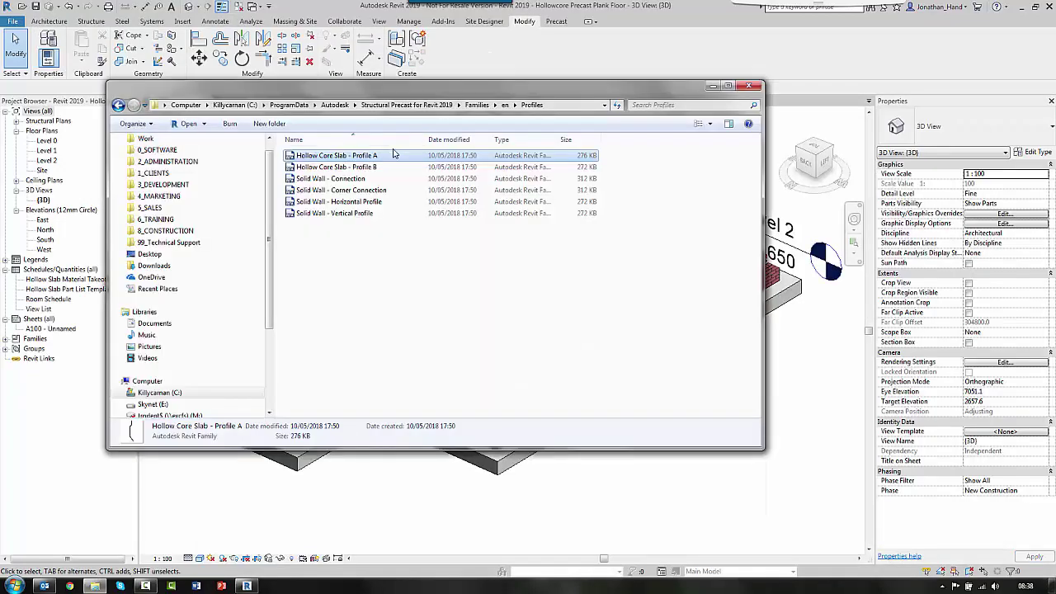
double_click(395, 166)
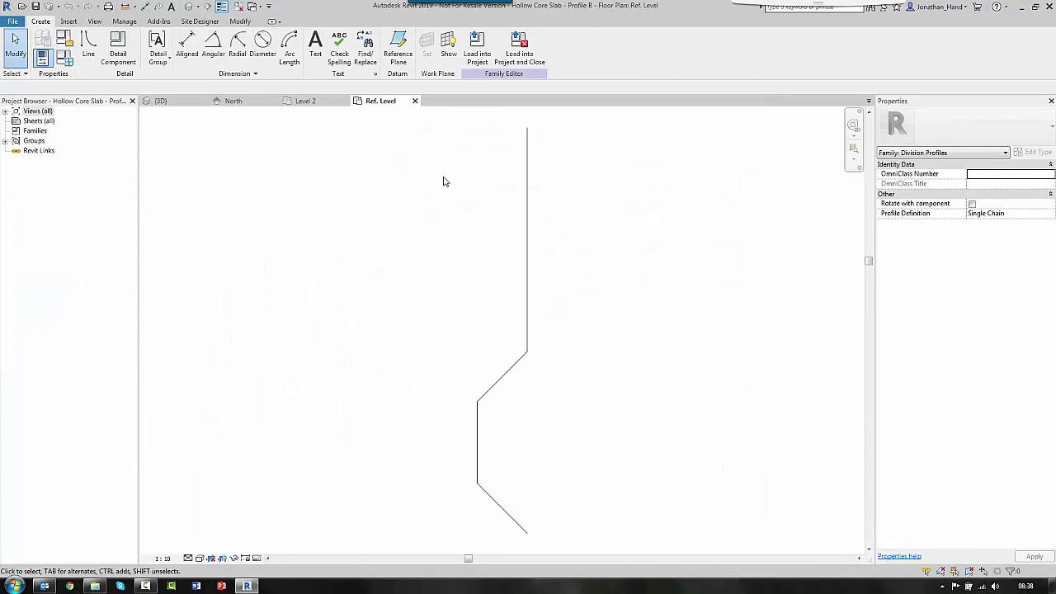
left_click(415, 100)
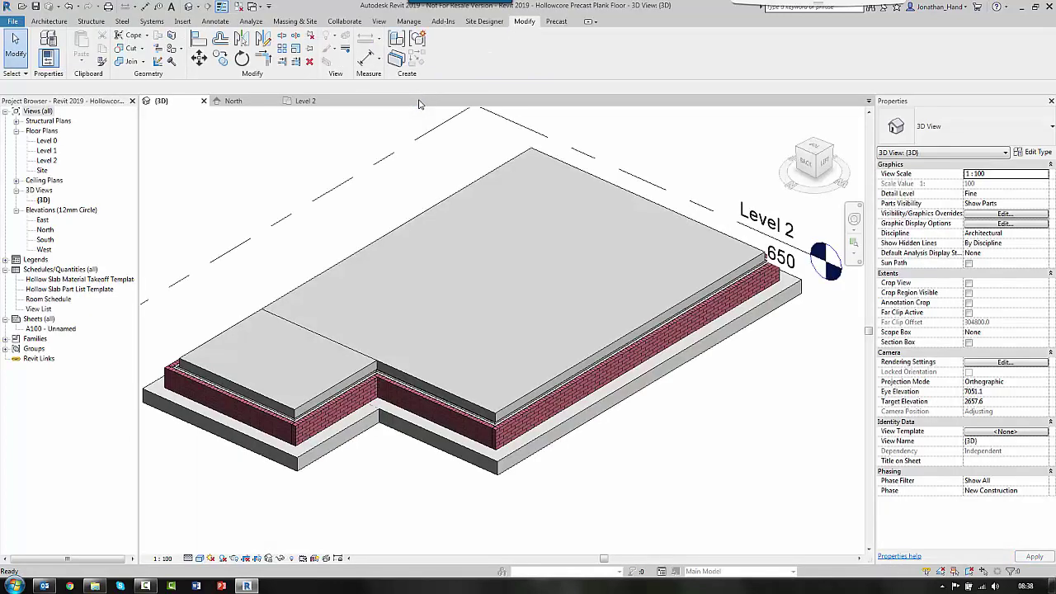
- Open the precast configuration and review the hollow core slab segmentation settings, including the available families, minimum width and strand diameter
scroll(399, 135, "down", 1)
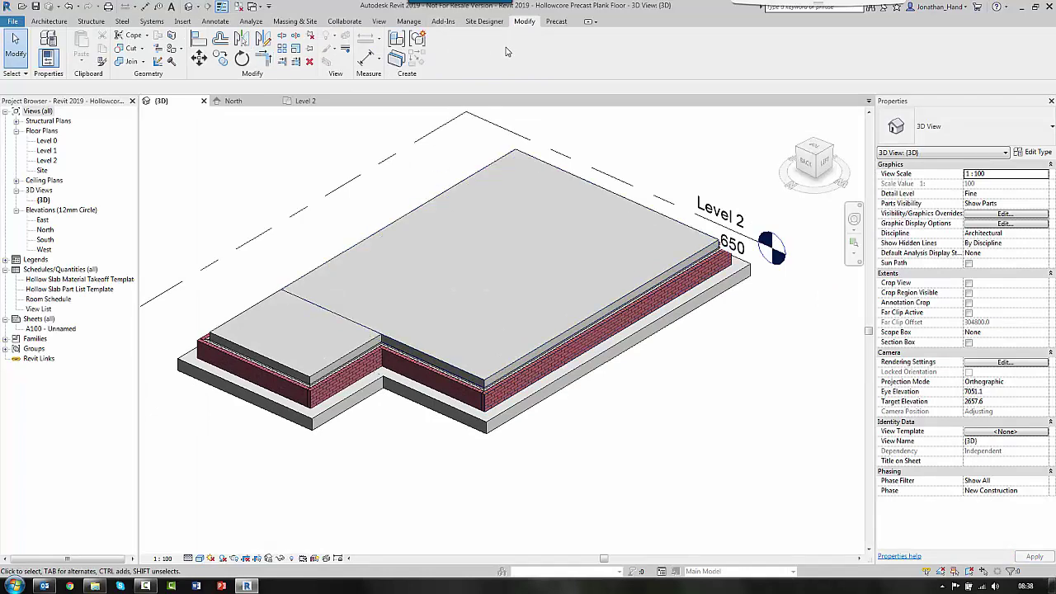
left_click(556, 21)
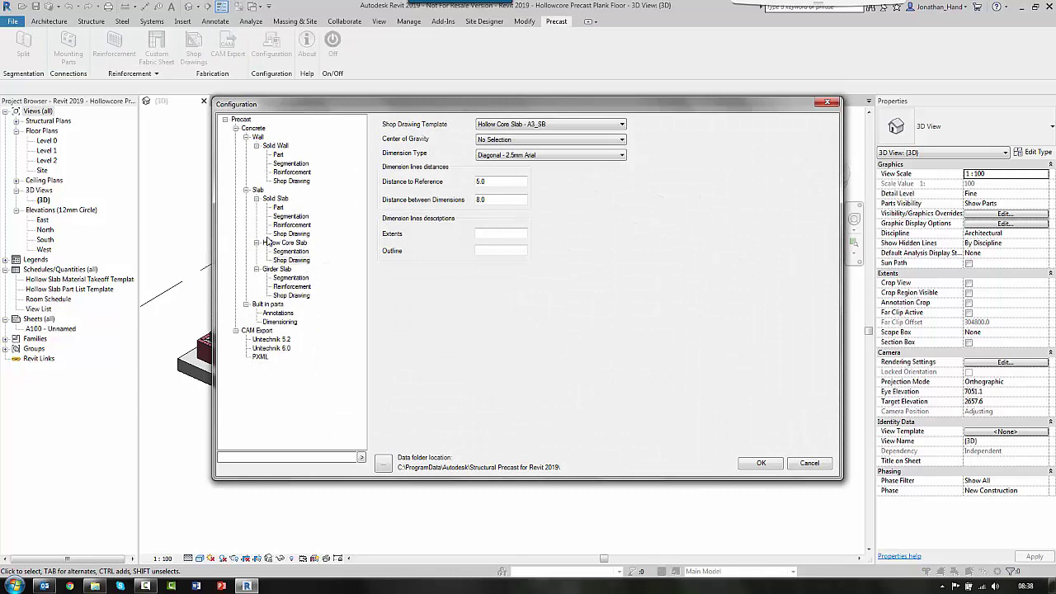
left_click(292, 251)
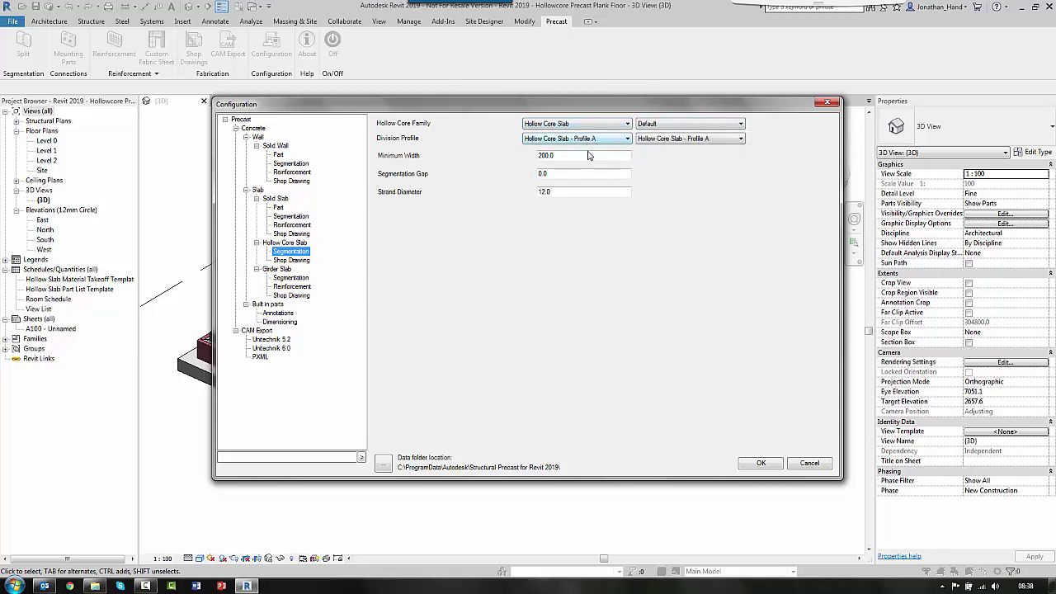
left_click(560, 154)
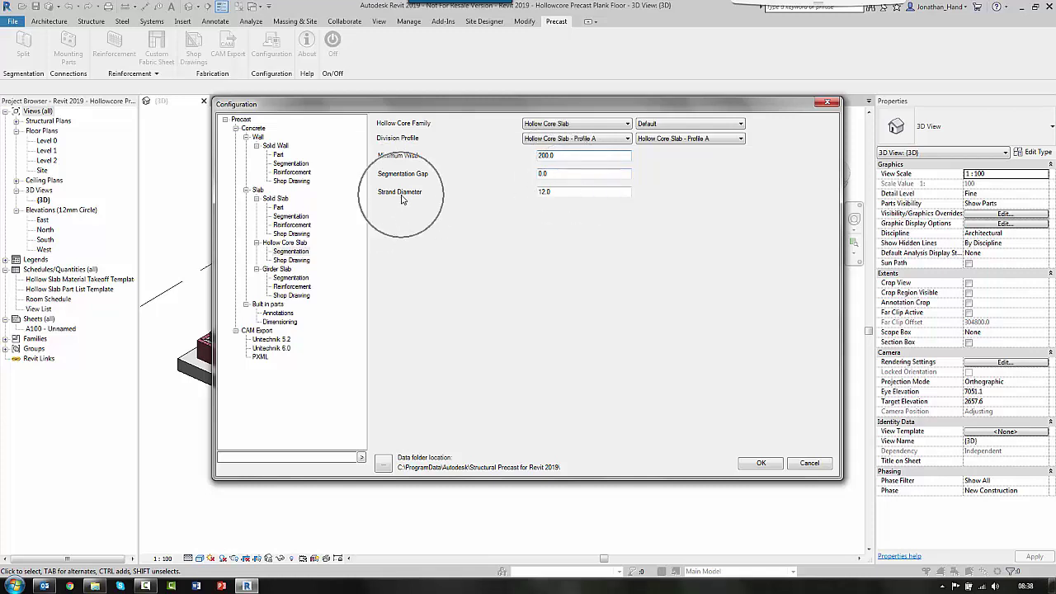
left_click(605, 128)
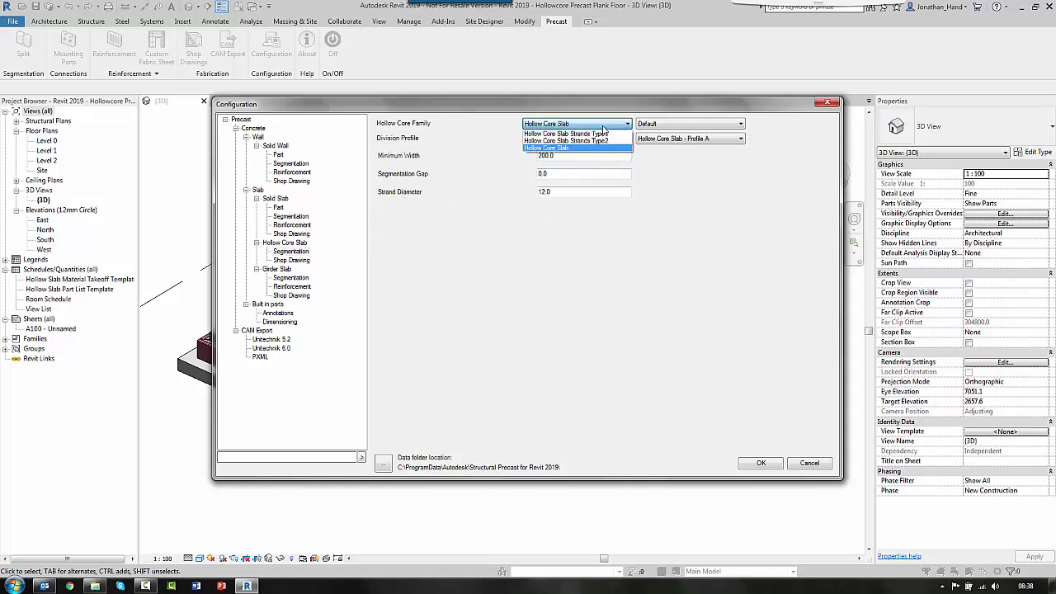
left_click(600, 126)
double_click(549, 191)
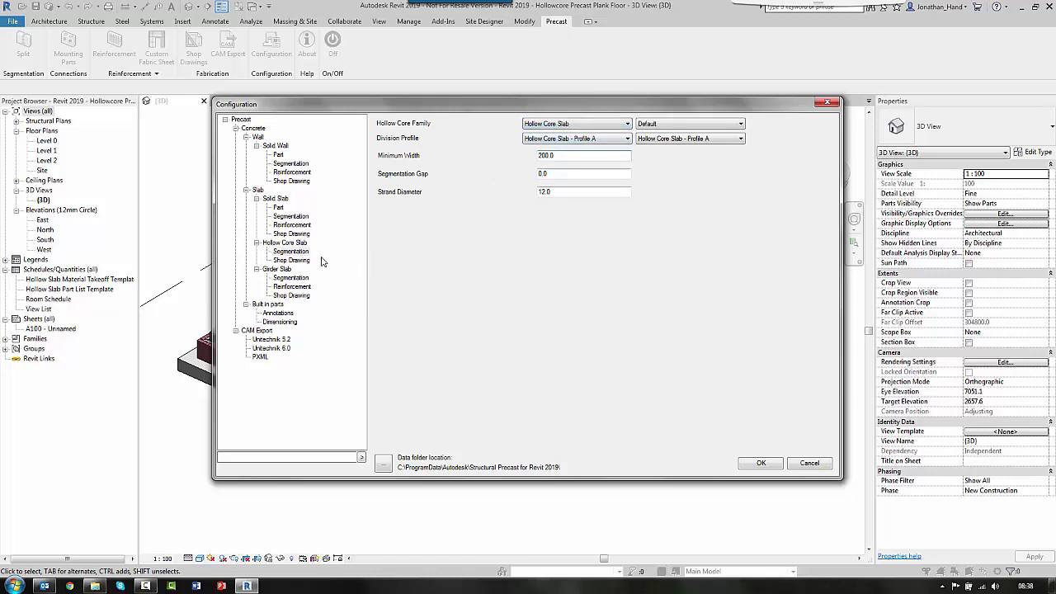
- Review the hollow core slab shop drawing settings, including the center of gravity and dimension type options, and close the configuration
left_click(292, 260)
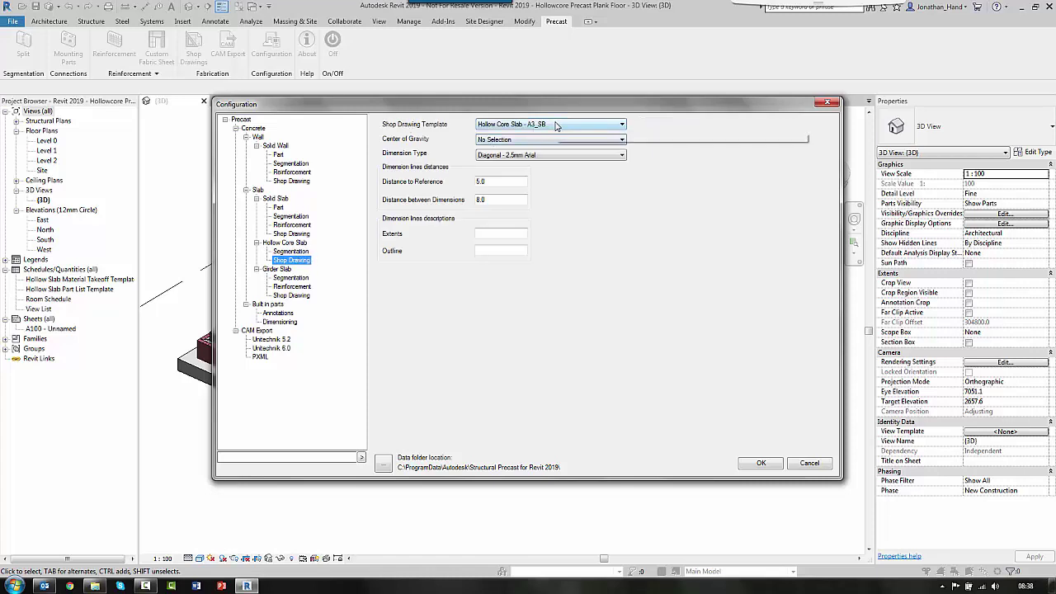
left_click(521, 140)
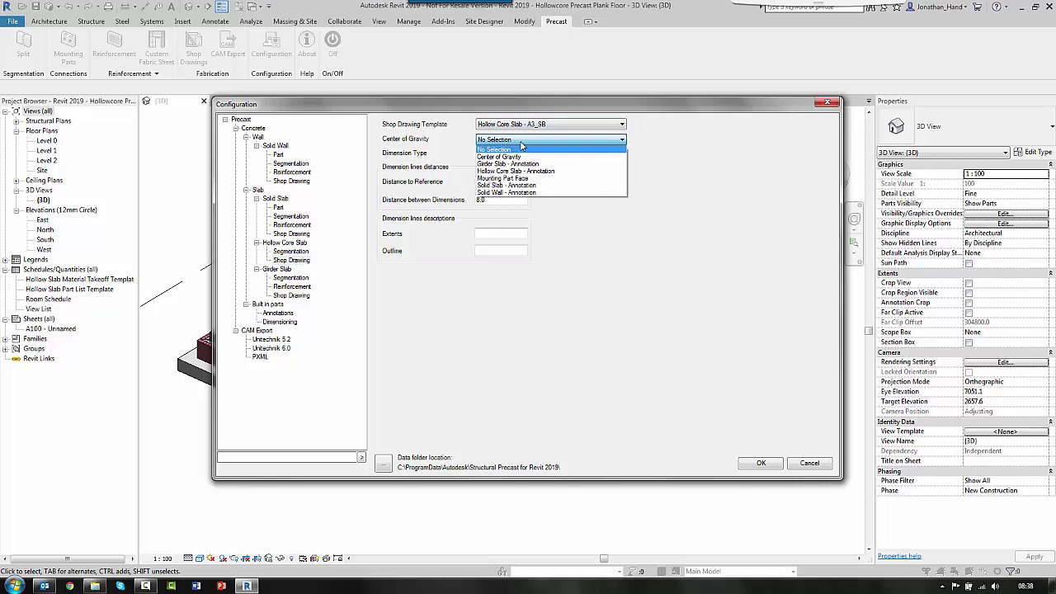
left_click(520, 146)
left_click(551, 156)
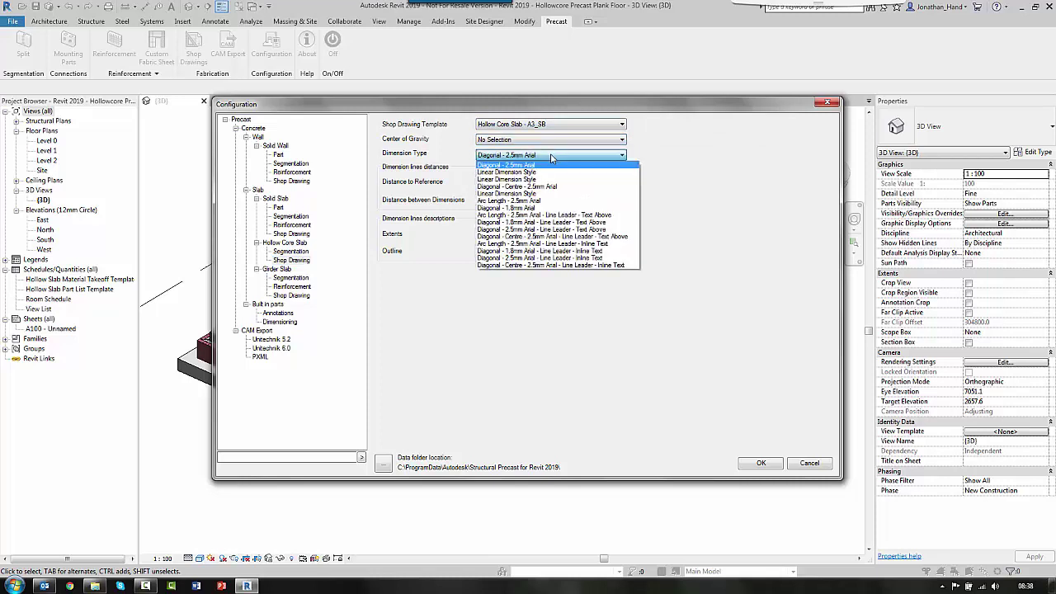
left_click(551, 157)
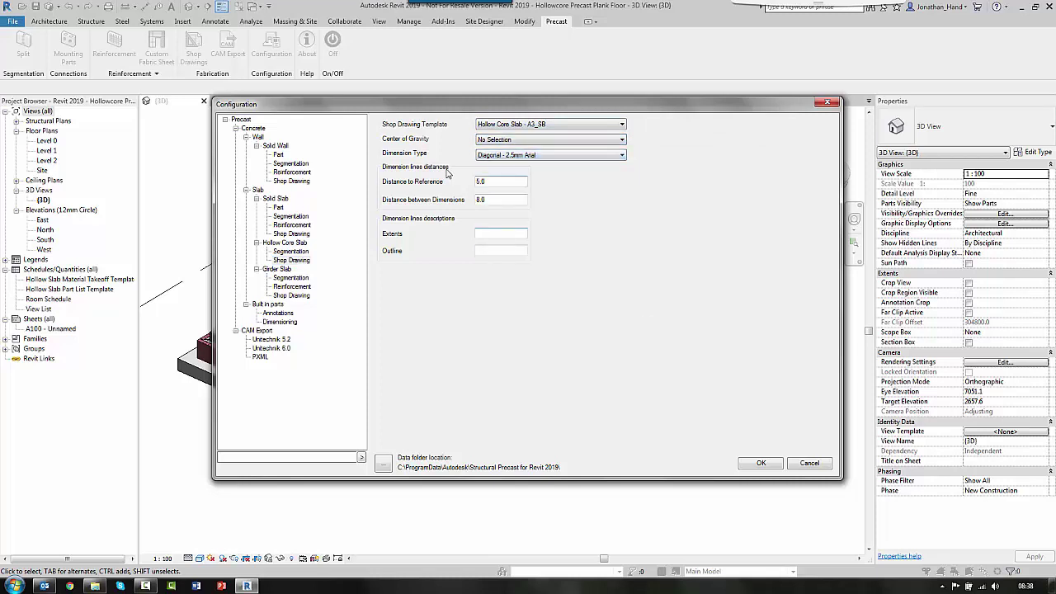
left_click(761, 465)
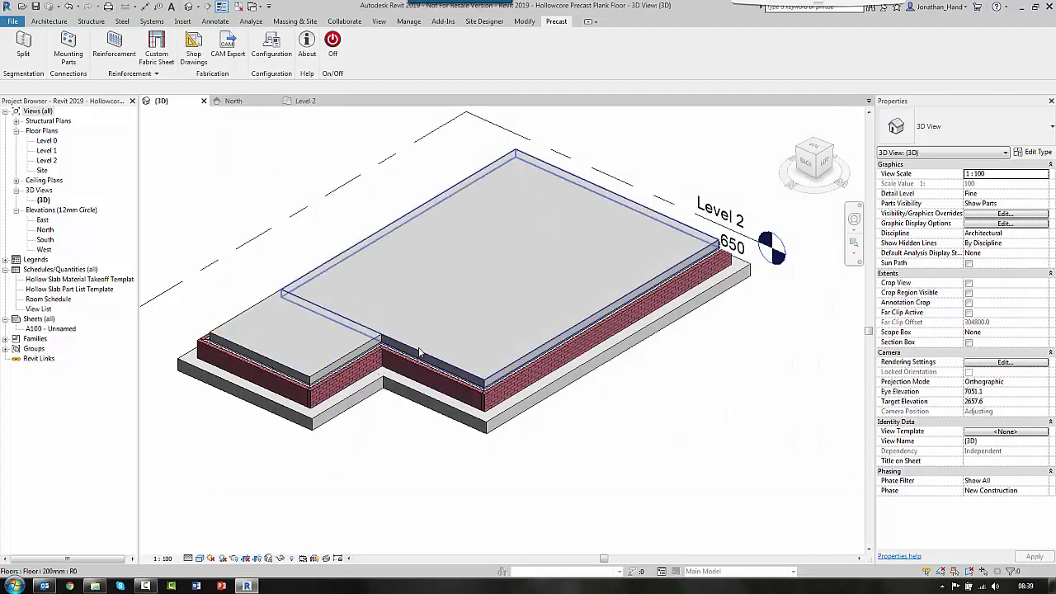
- Split the larger Level 2 floor into precast planks with the floor type Hollow Core Slab
left_click(446, 353)
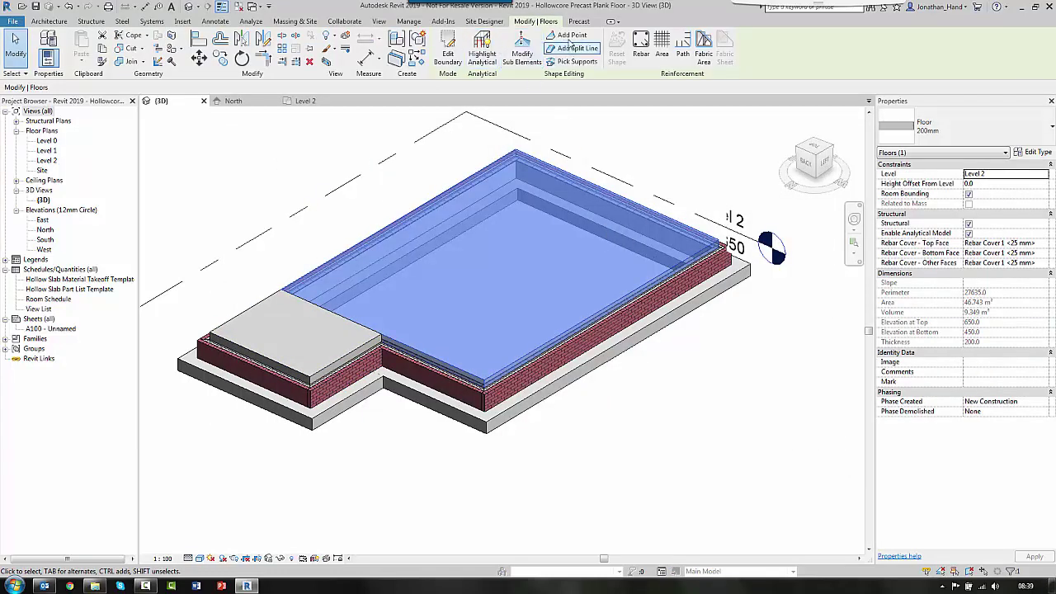
left_click(579, 21)
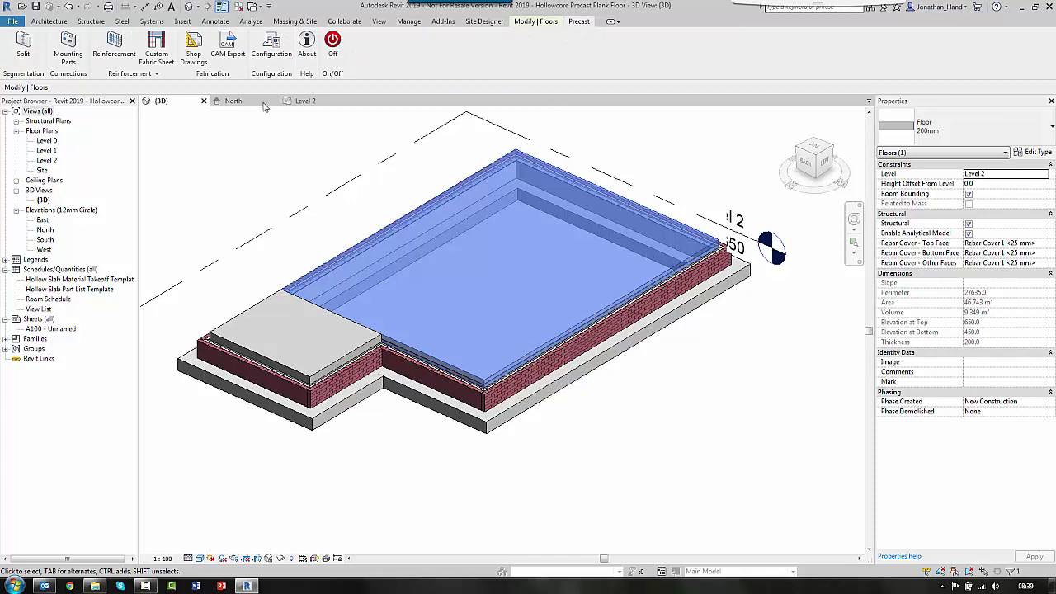
left_click(21, 54)
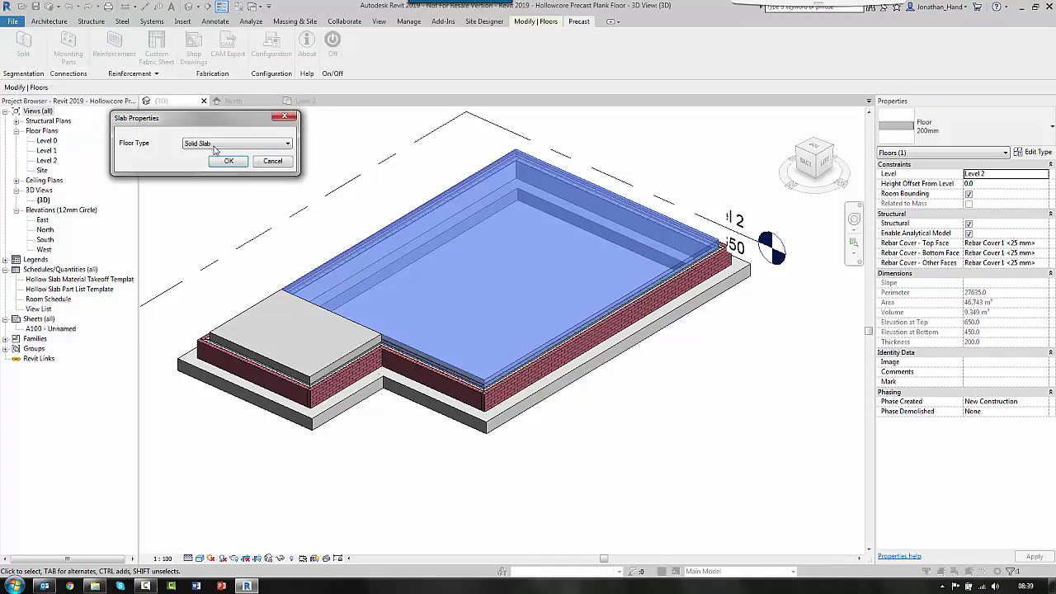
left_click(232, 145)
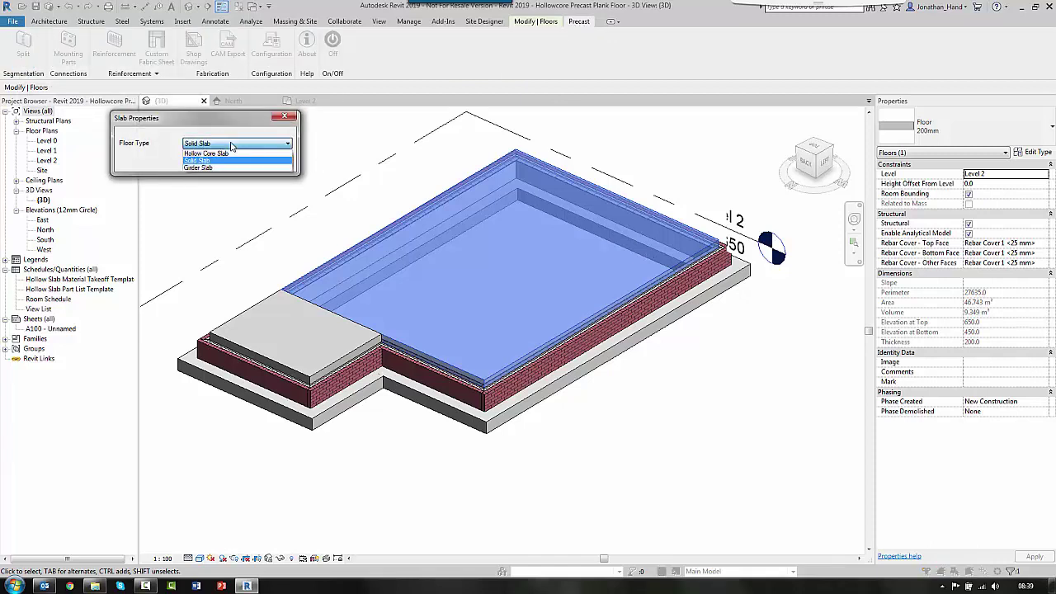
left_click(206, 154)
left_click(228, 162)
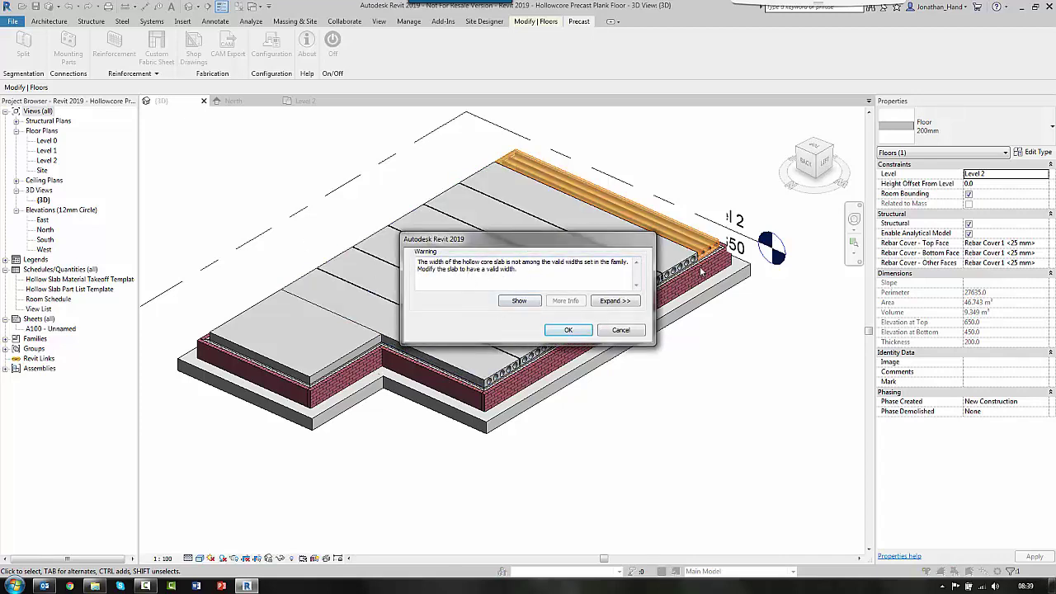
left_click_drag(584, 273, 481, 262)
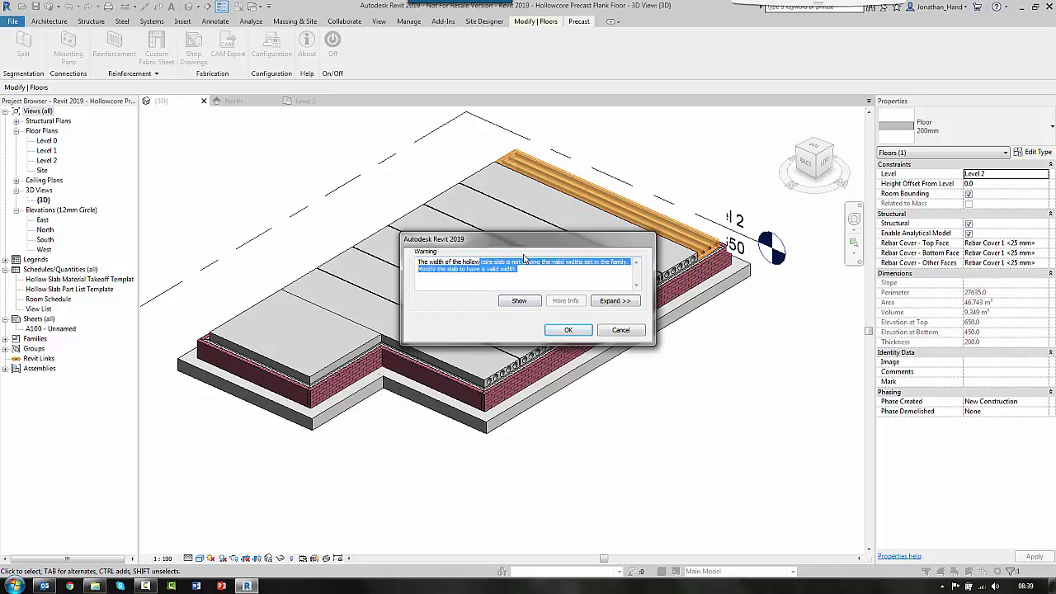
left_click(570, 271)
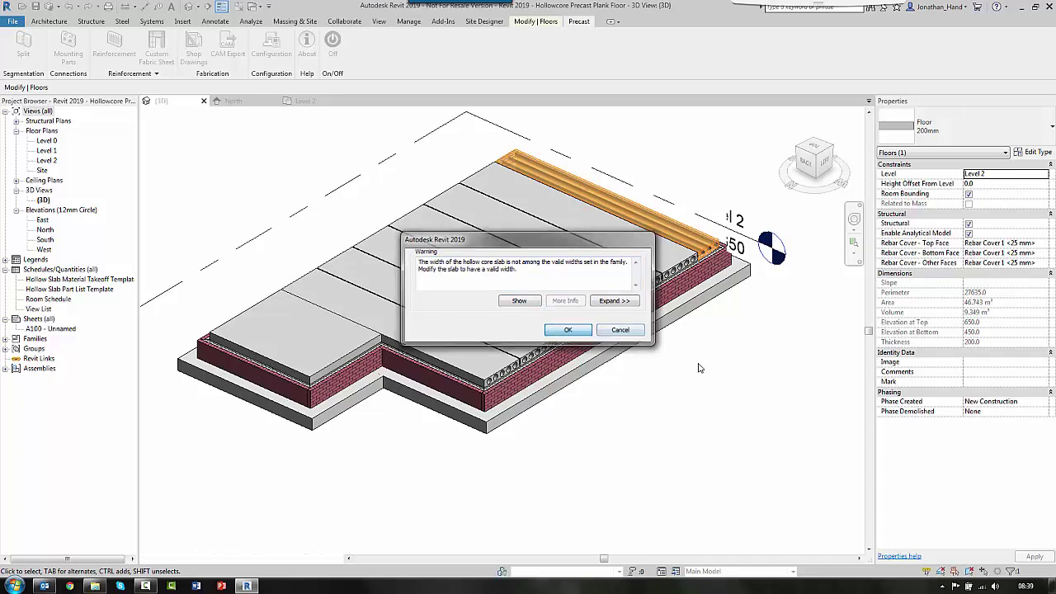
left_click(568, 330)
- Examine the plank ends, hollow cores and joint profile along the edge of the larger floor in the 3D view
scroll(428, 432, "up", 6)
scroll(427, 431, "up", 2)
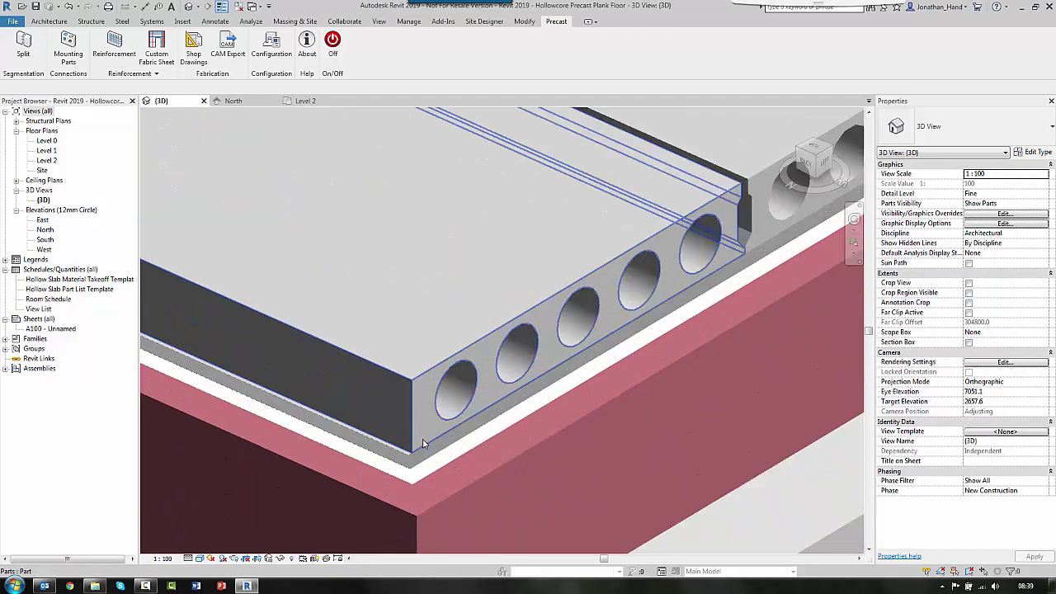
scroll(661, 268, "up", 3)
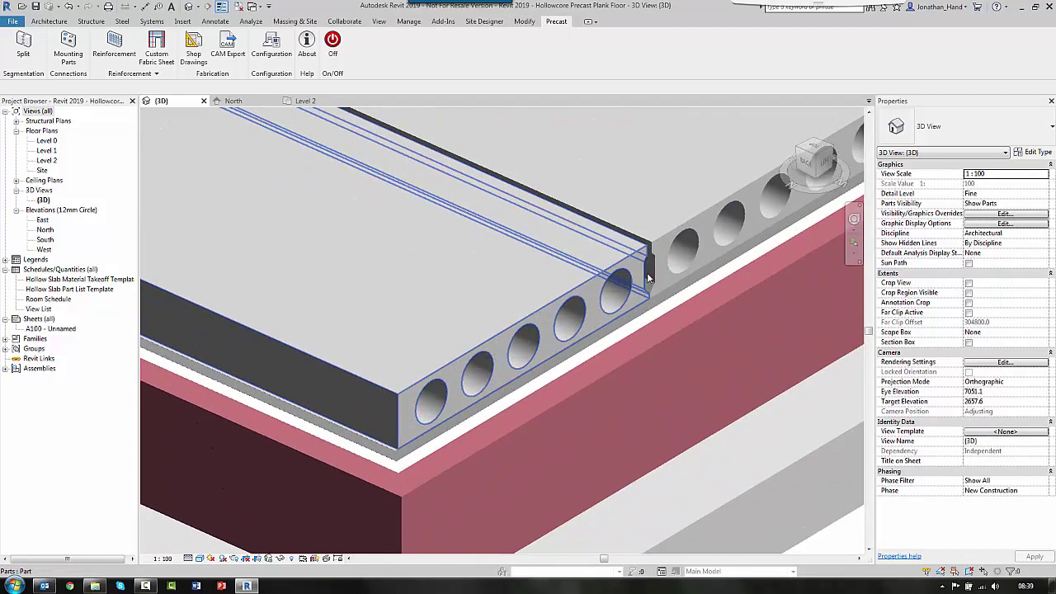
scroll(651, 259, "down", 5)
middle_click_drag(651, 259, 371, 367)
scroll(582, 247, "up", 3)
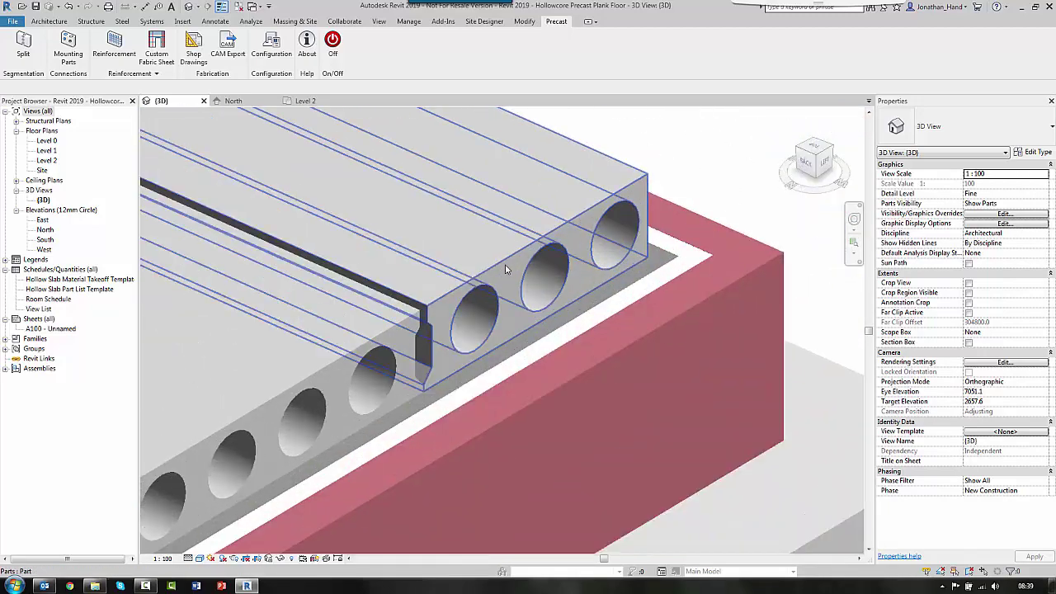
scroll(582, 248, "down", 2)
scroll(581, 248, "down", 5)
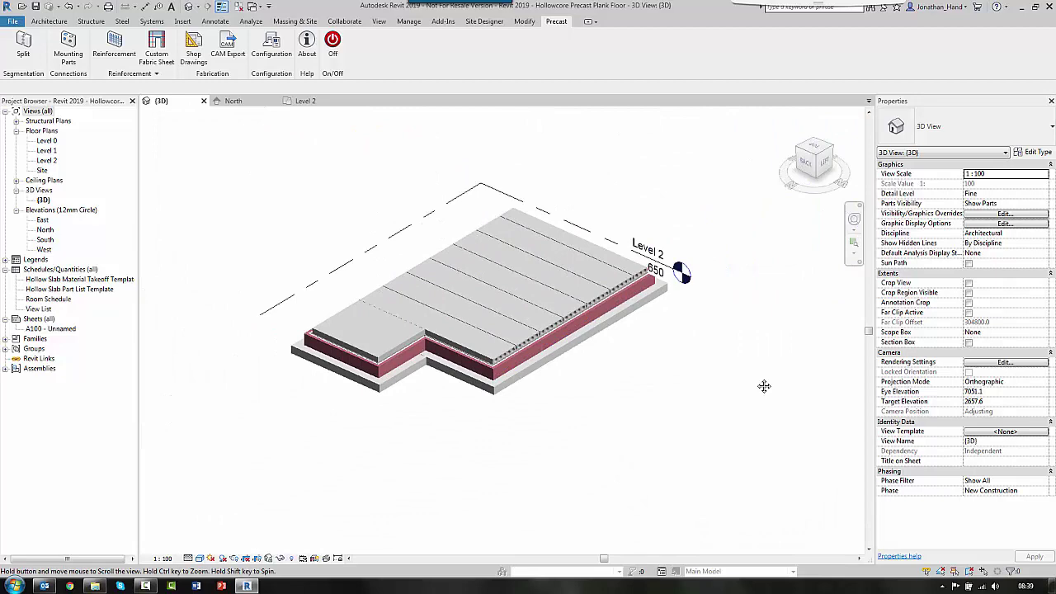
- Set the division profile in the hollow core slab segmentation configuration to Hollow Core Slab - Profile B
scroll(460, 354, "up", 4)
left_click(271, 46)
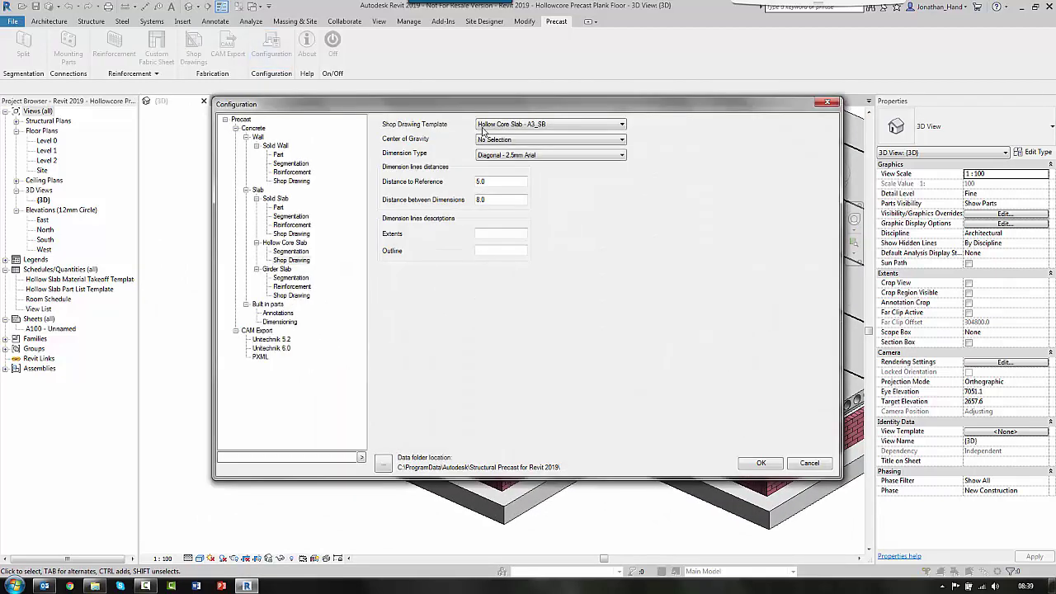
left_click(291, 251)
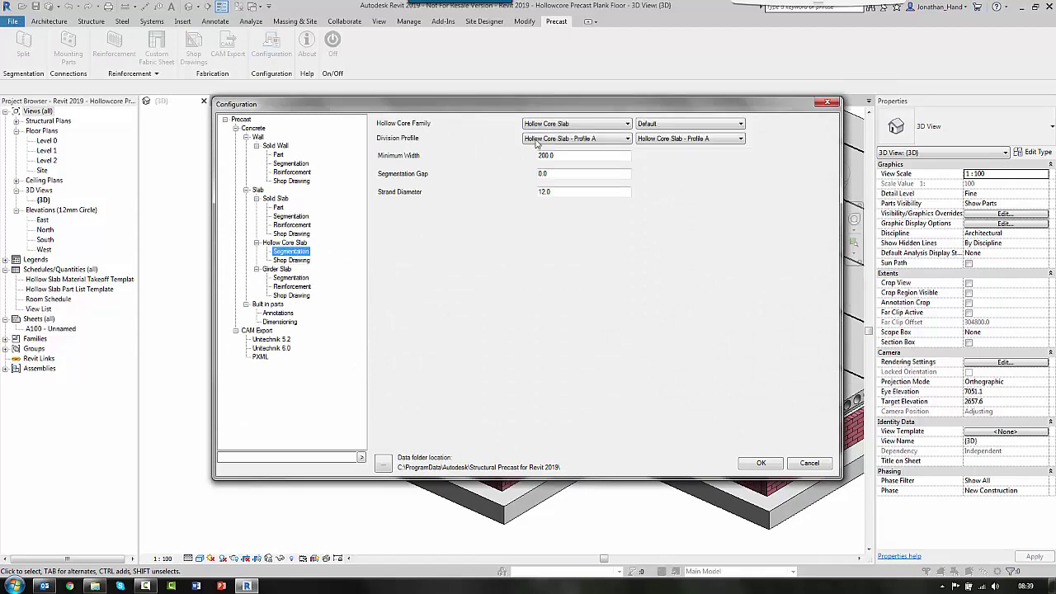
left_click(598, 138)
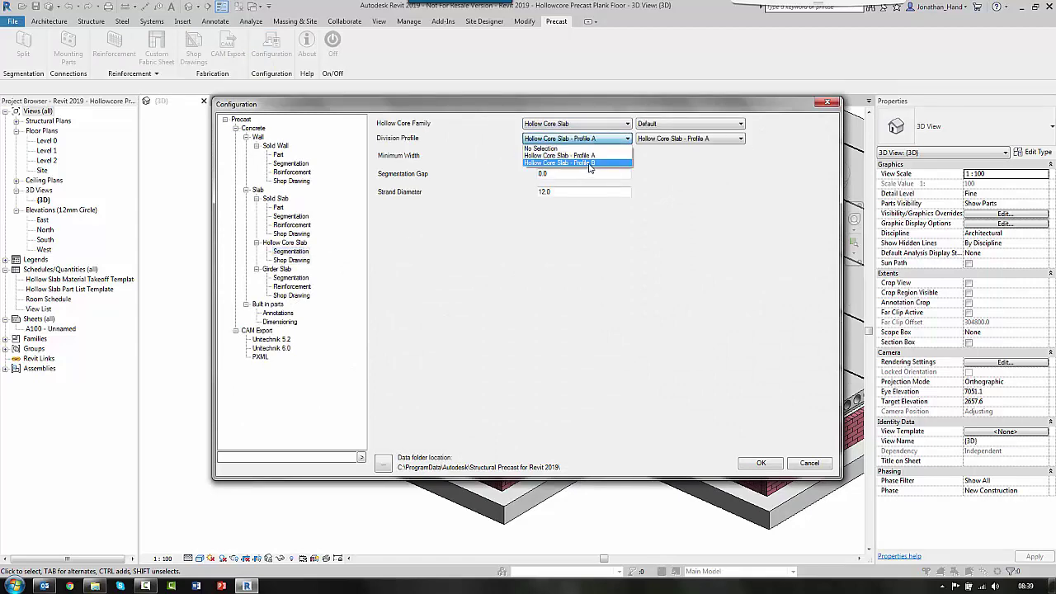
left_click(590, 170)
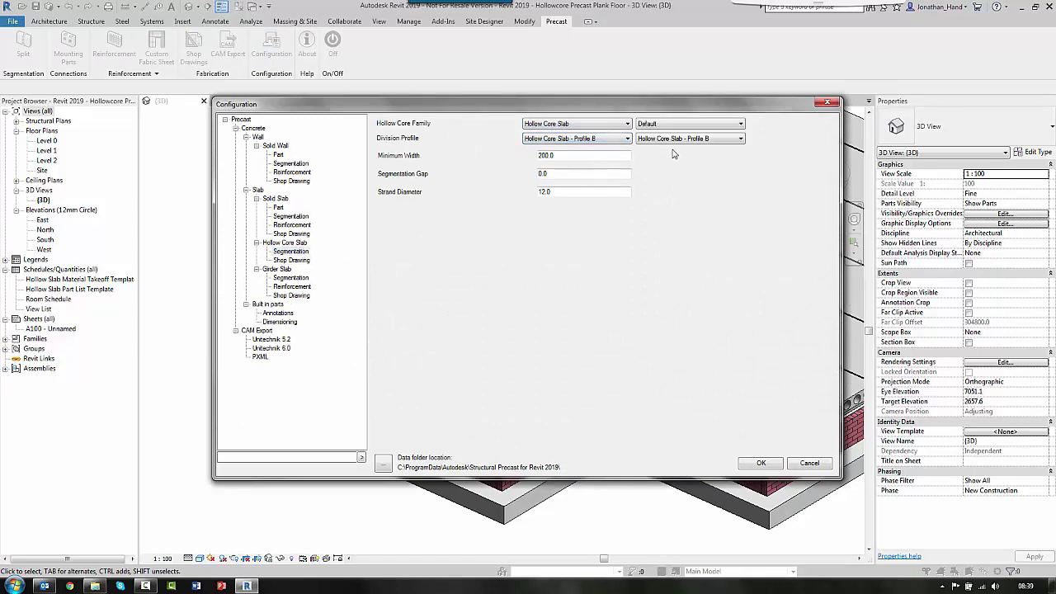
left_click(764, 463)
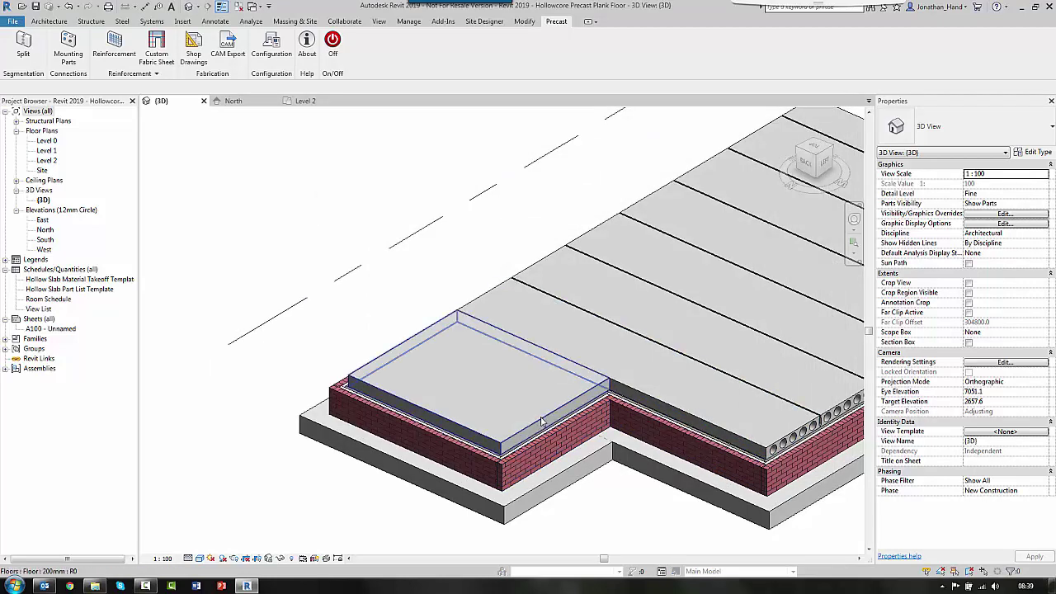
- Split the smaller 200 mm Level 2 floor into precast planks with the floor type Hollow Core Slab
left_click(541, 422)
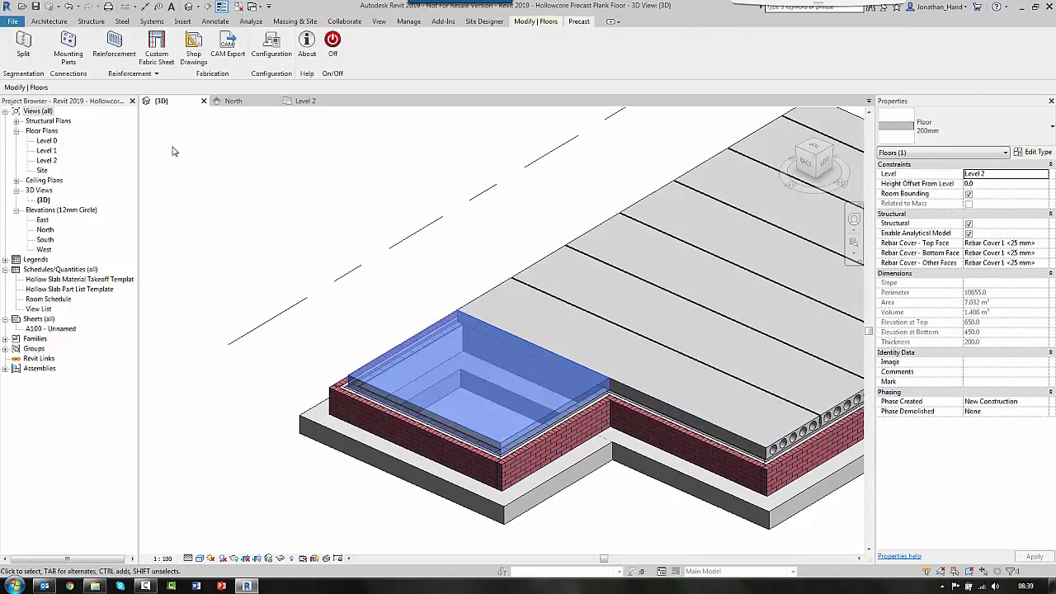
left_click(27, 55)
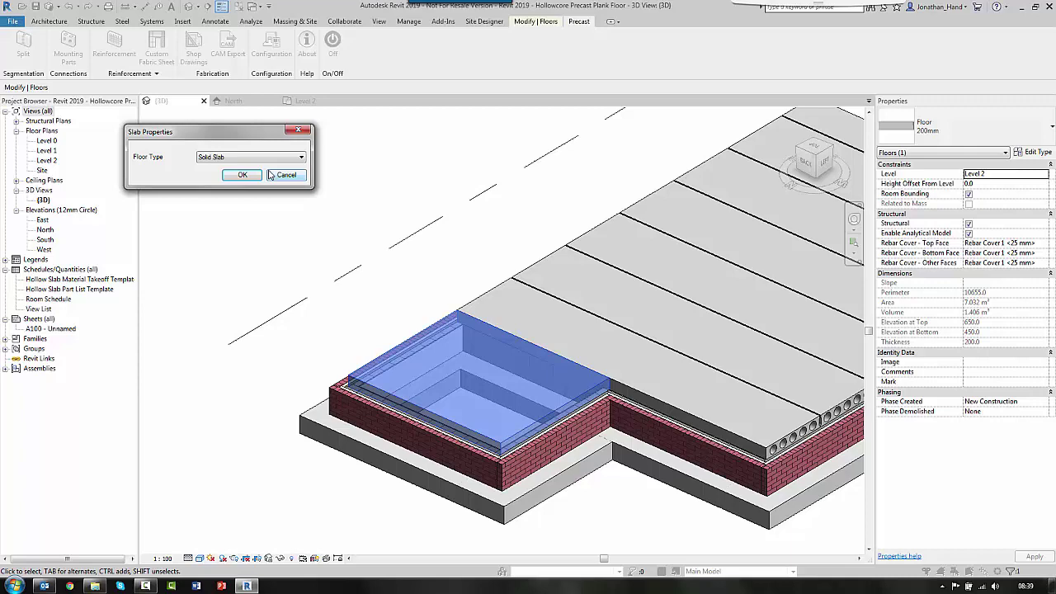
left_click(233, 156)
left_click(222, 168)
left_click(247, 175)
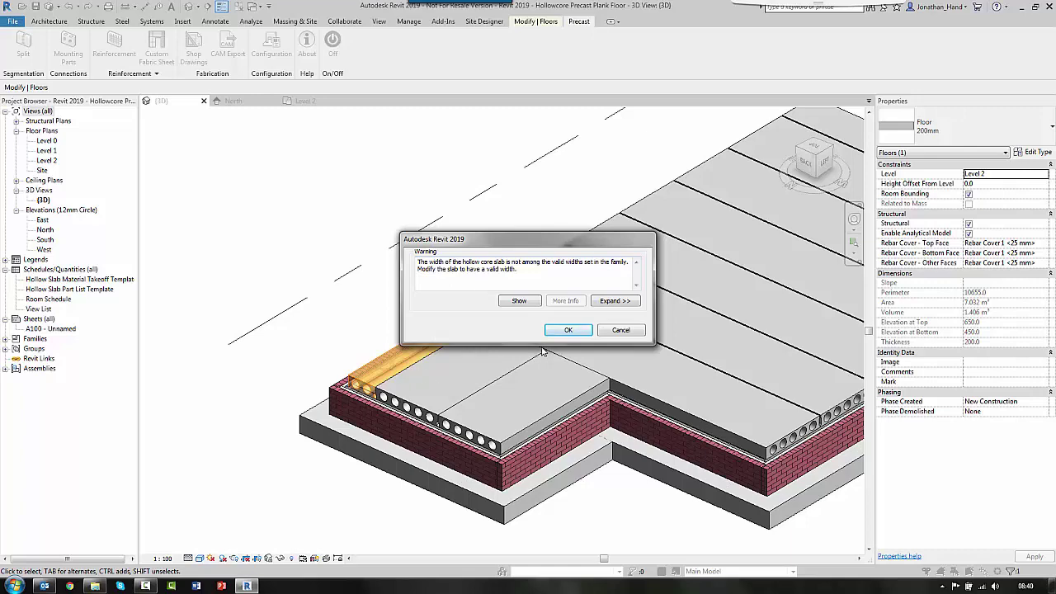
left_click(563, 331)
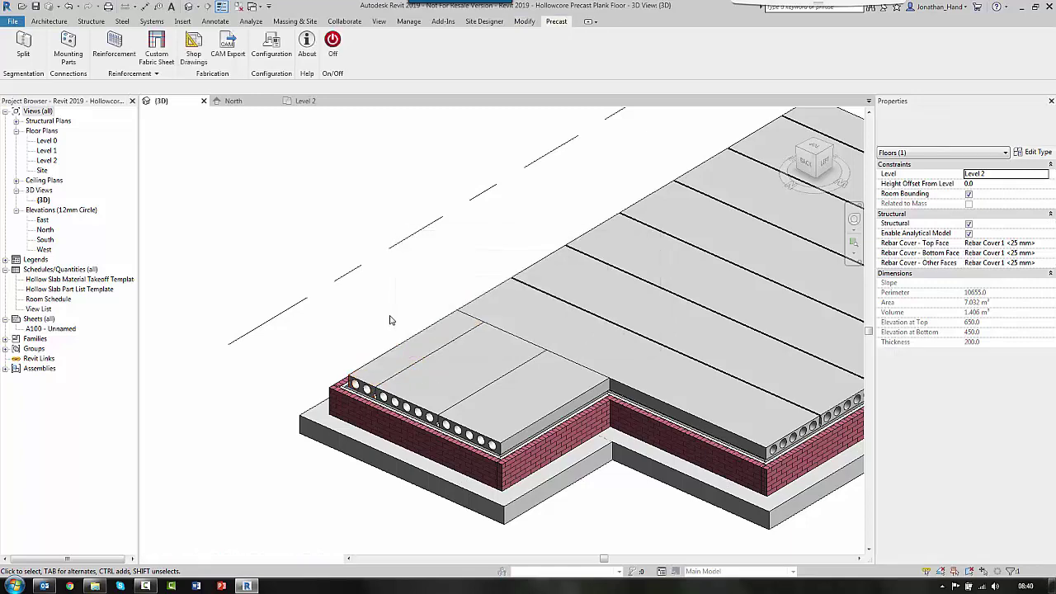
- Generate the shop drawing for the larger floor's end plank that adjoins the smaller floor
scroll(354, 432, "up", 6)
scroll(343, 443, "down", 7)
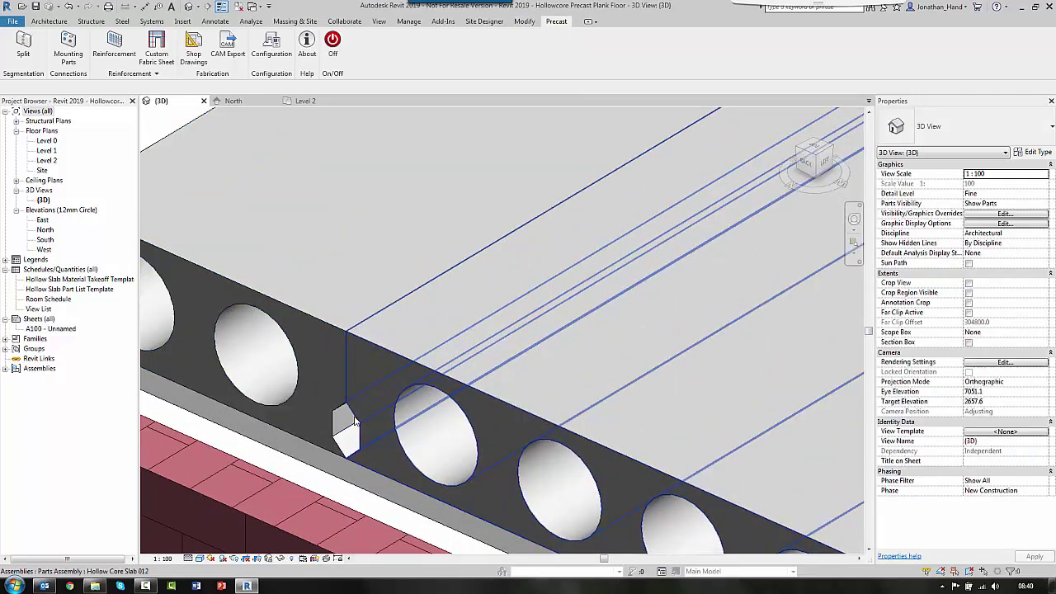
scroll(512, 396, "down", 4)
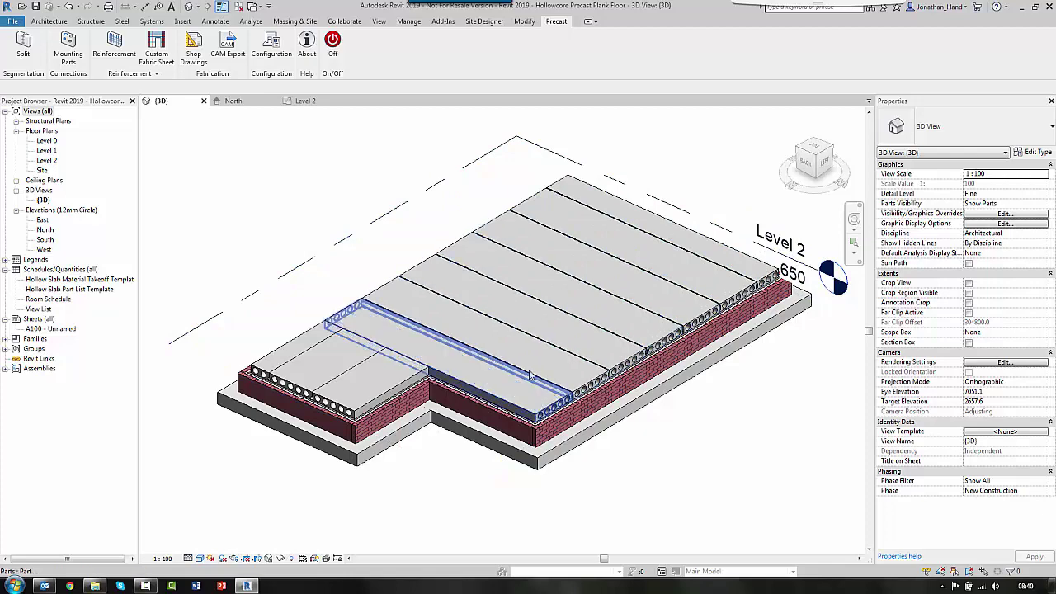
scroll(446, 231, "down", 3)
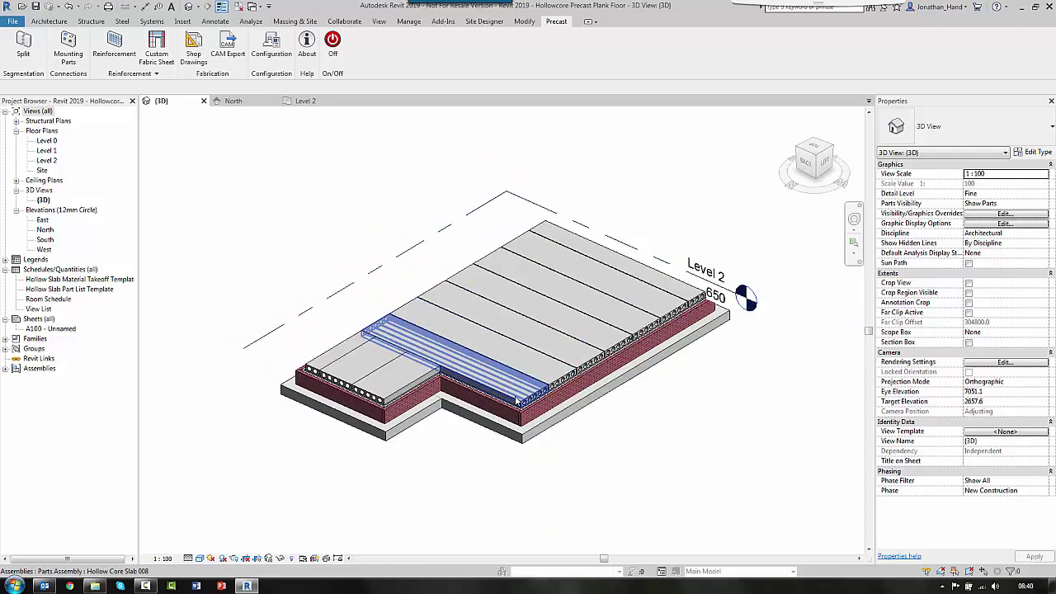
left_click(519, 400)
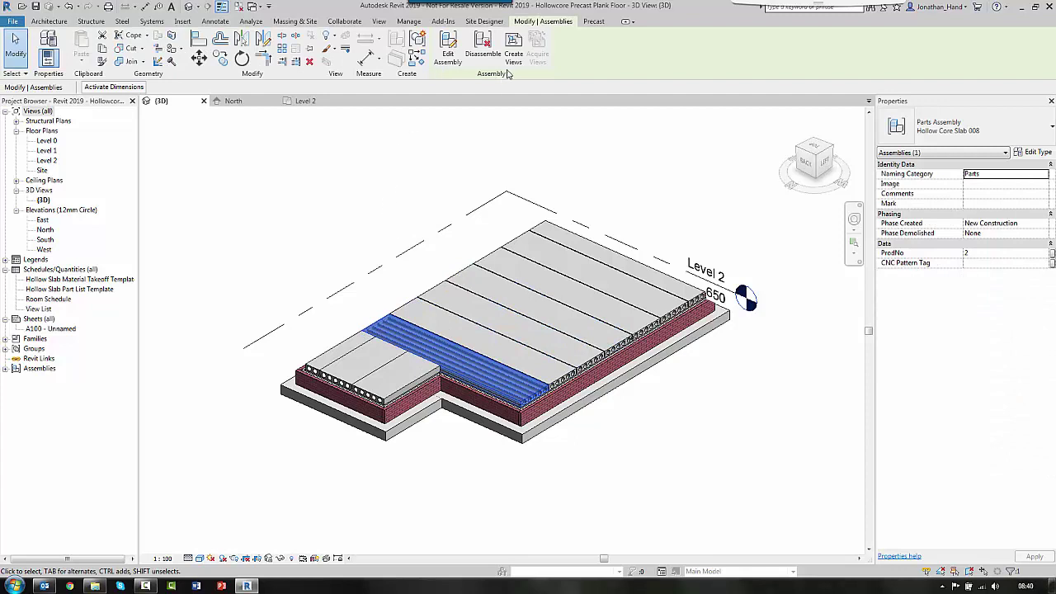
left_click(594, 21)
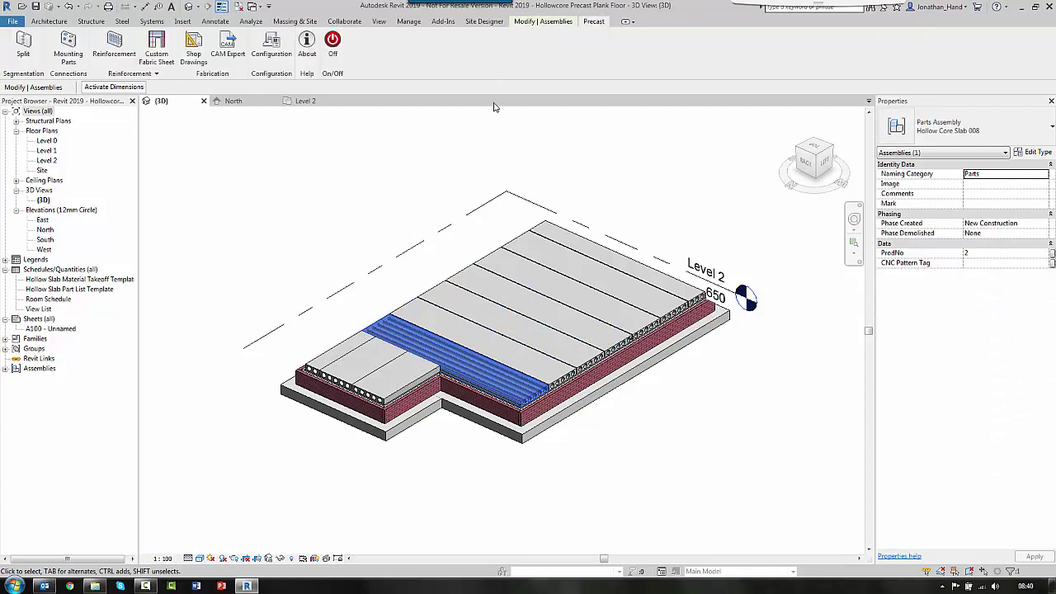
left_click(194, 58)
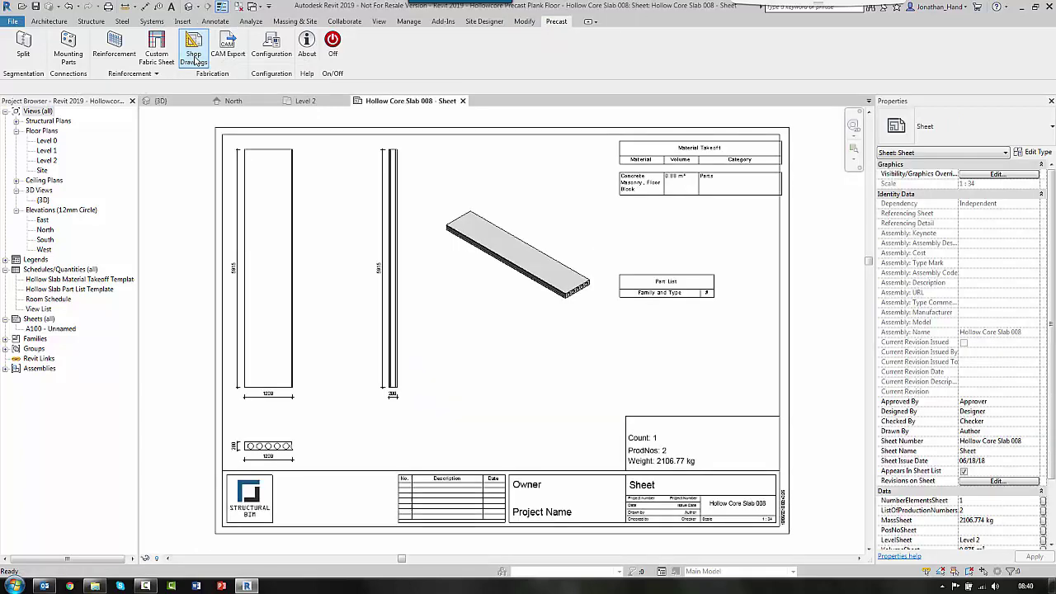
- Examine the plank's shop drawing, including its cross-section, dimensions, 3D view, material takeoff, part list and title block
scroll(260, 435, "up", 5)
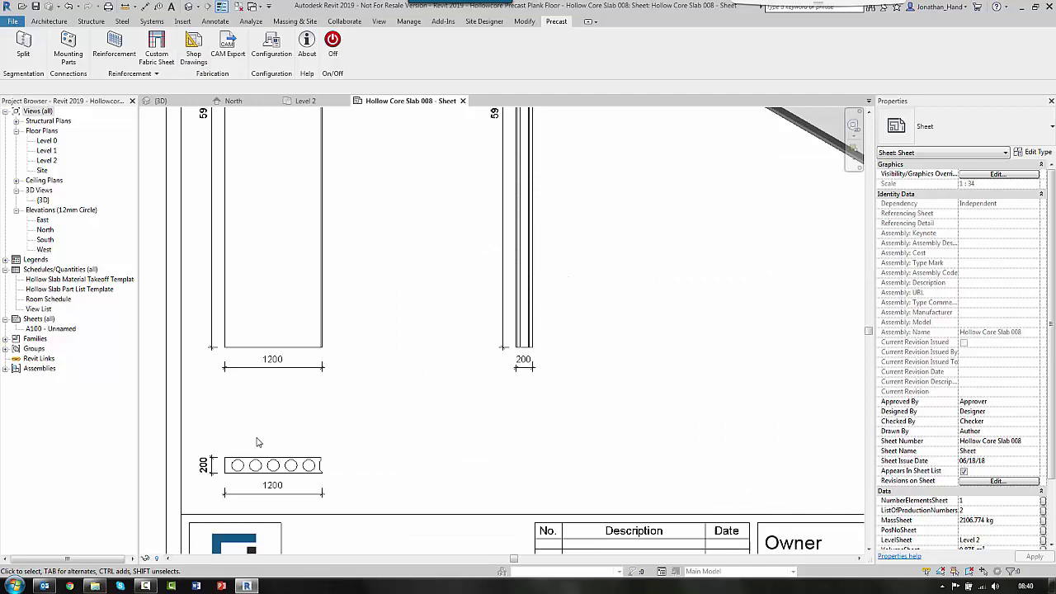
scroll(324, 461, "down", 3)
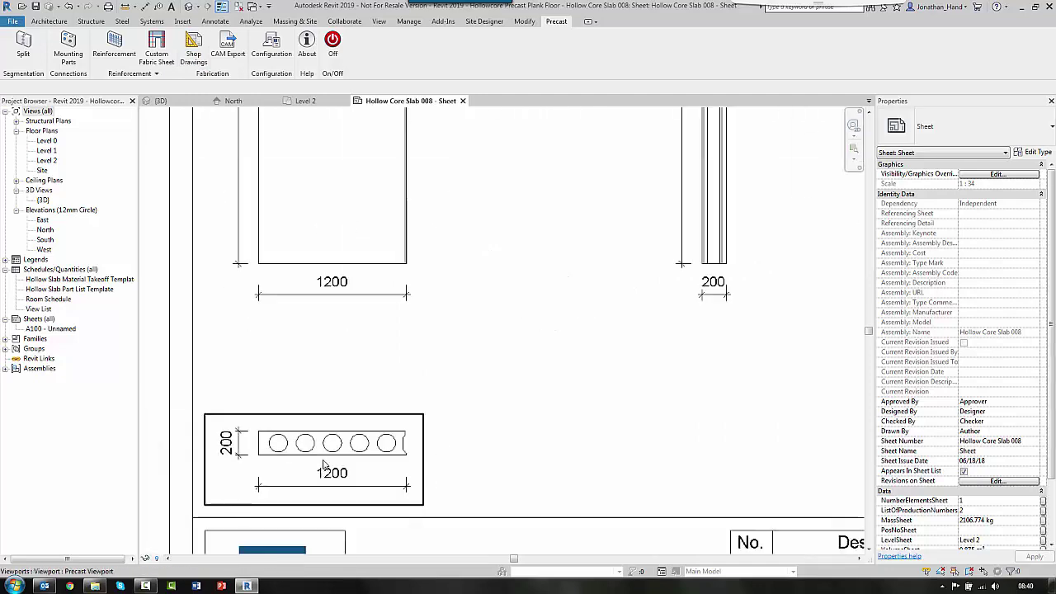
scroll(412, 359, "down", 1)
middle_click_drag(412, 359, 612, 381)
scroll(612, 381, "up", 2)
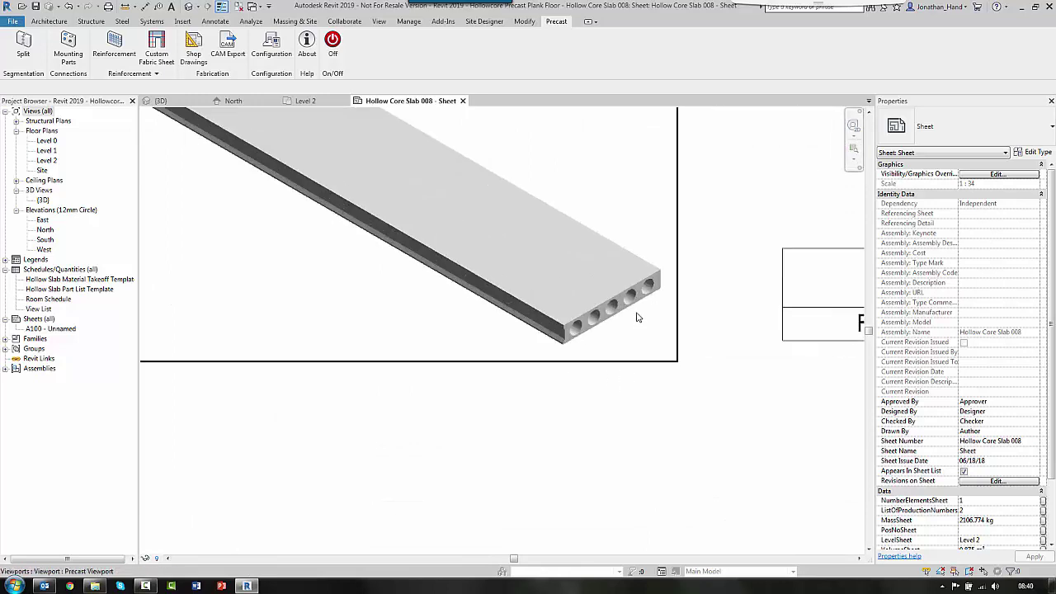
scroll(611, 366, "down", 3)
scroll(571, 221, "up", 3)
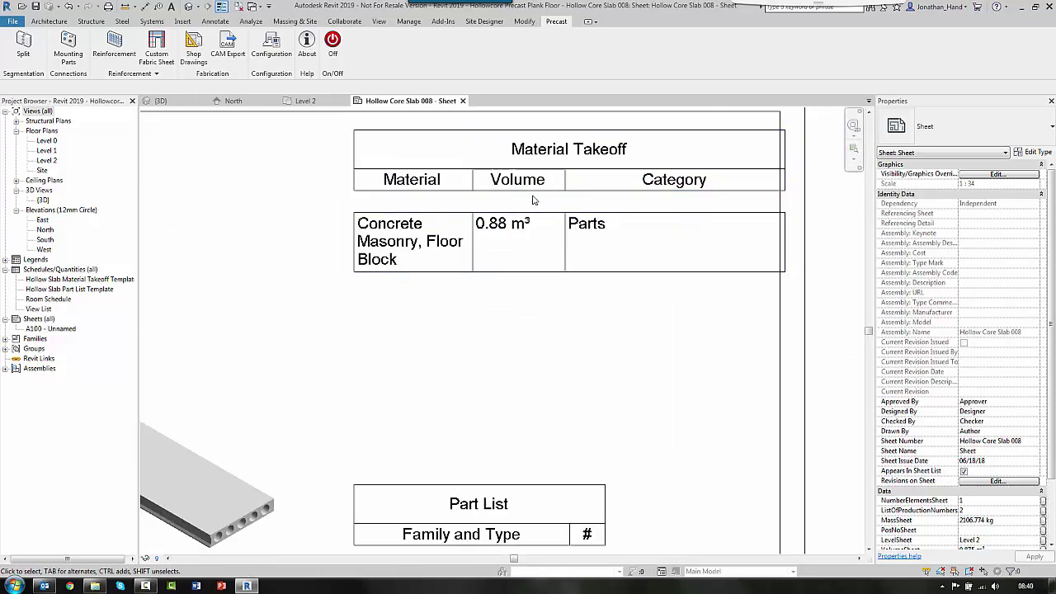
scroll(564, 213, "down", 3)
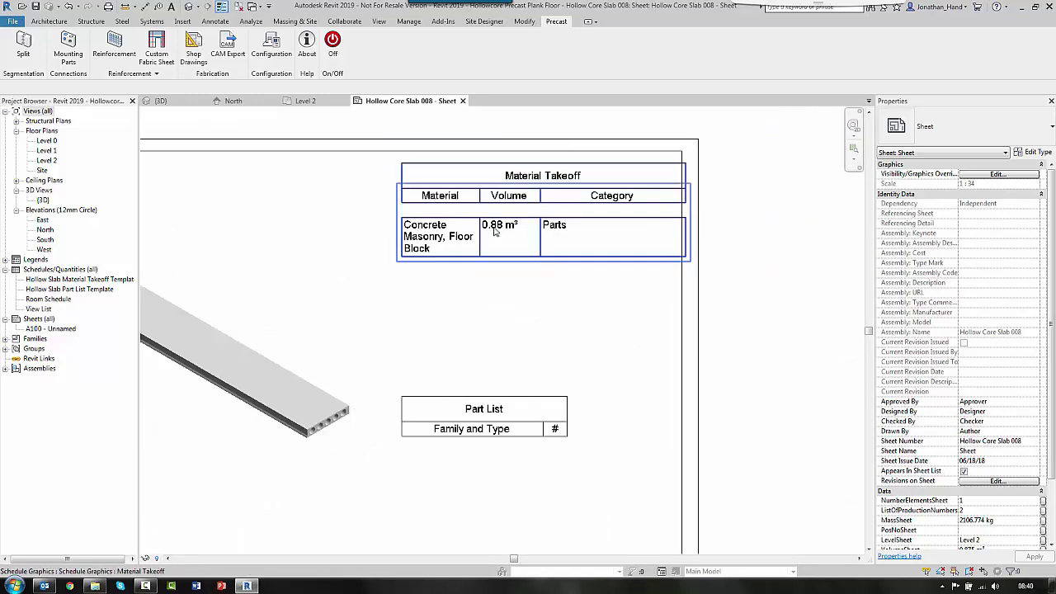
scroll(491, 229, "up", 2)
middle_click_drag(483, 248, 479, 259)
scroll(496, 264, "down", 3)
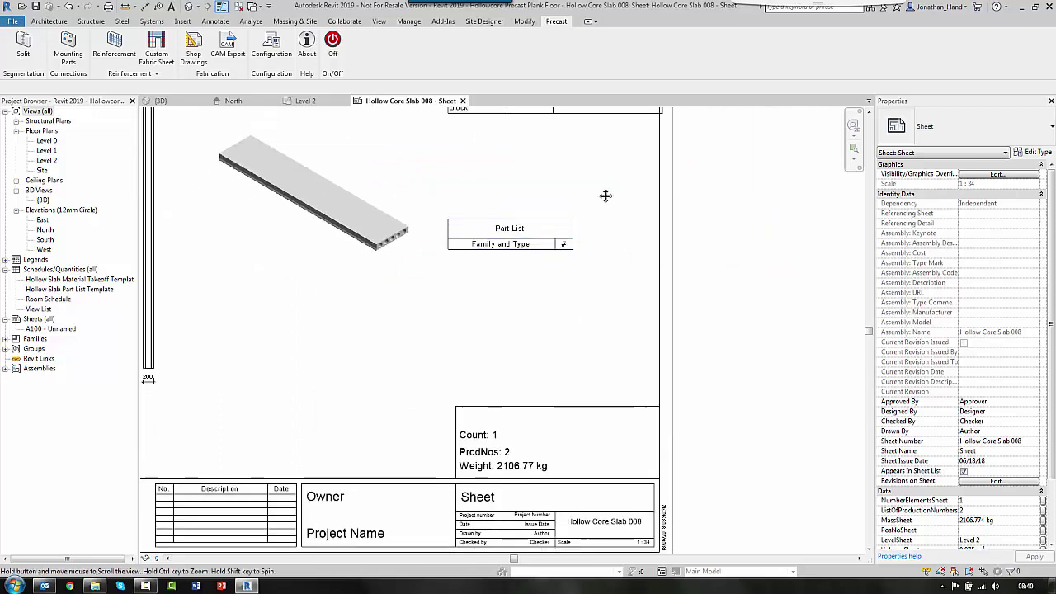
scroll(575, 297, "up", 4)
scroll(619, 320, "down", 1)
scroll(619, 320, "down", 3)
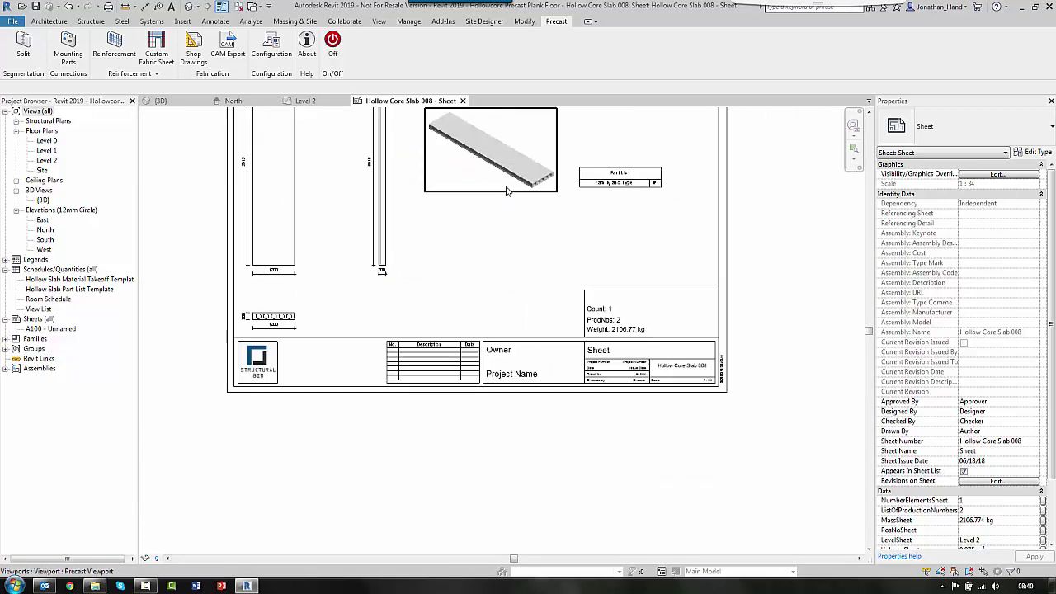
scroll(357, 276, "up", 1)
- Return to the 3D view and generate the shop drawing for the smaller floor's middle plank
double_click(43, 200)
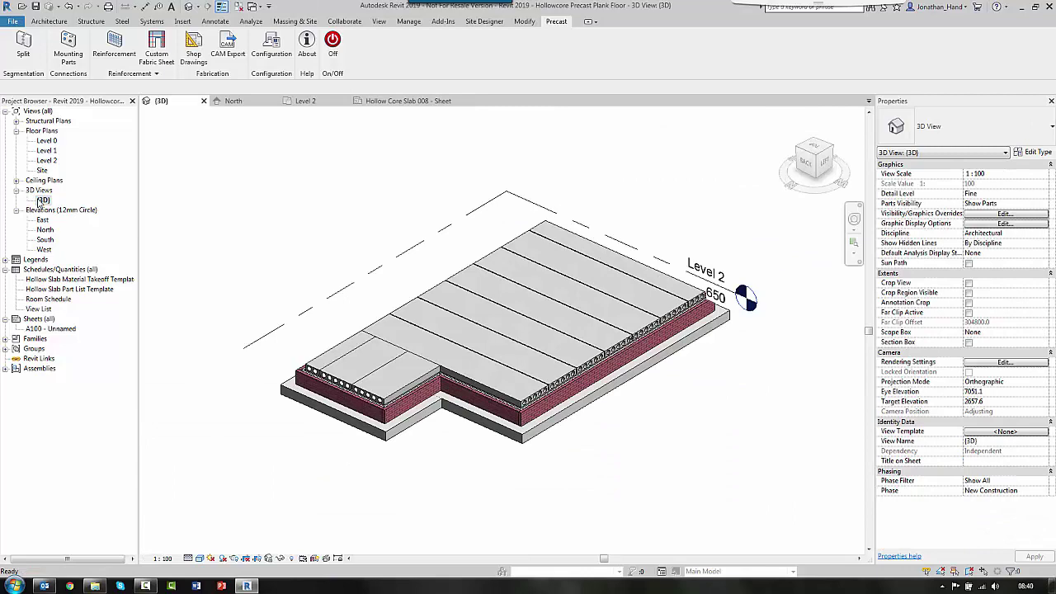
left_click(584, 376)
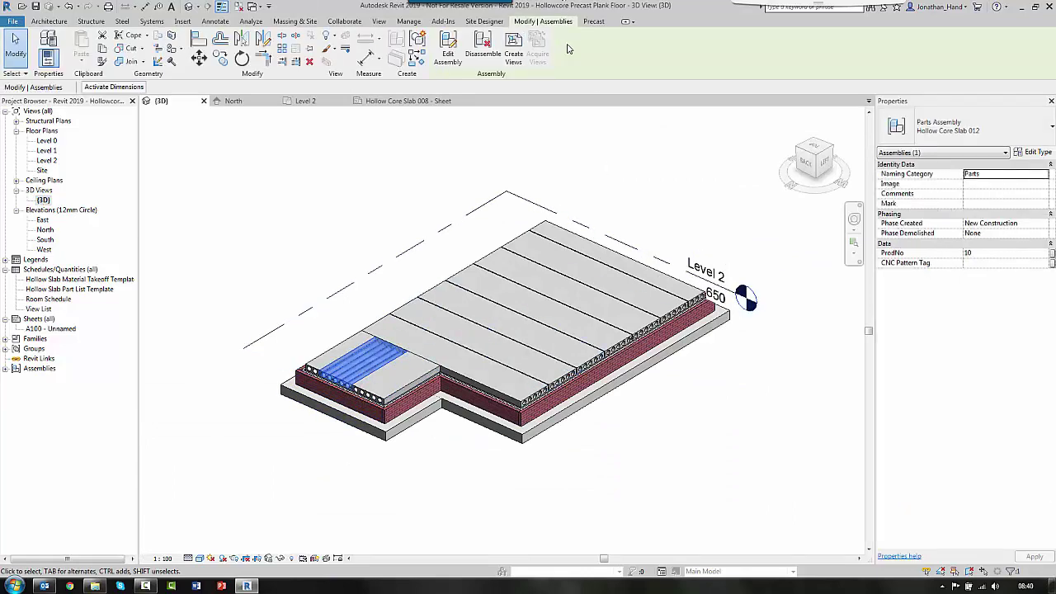
left_click(594, 21)
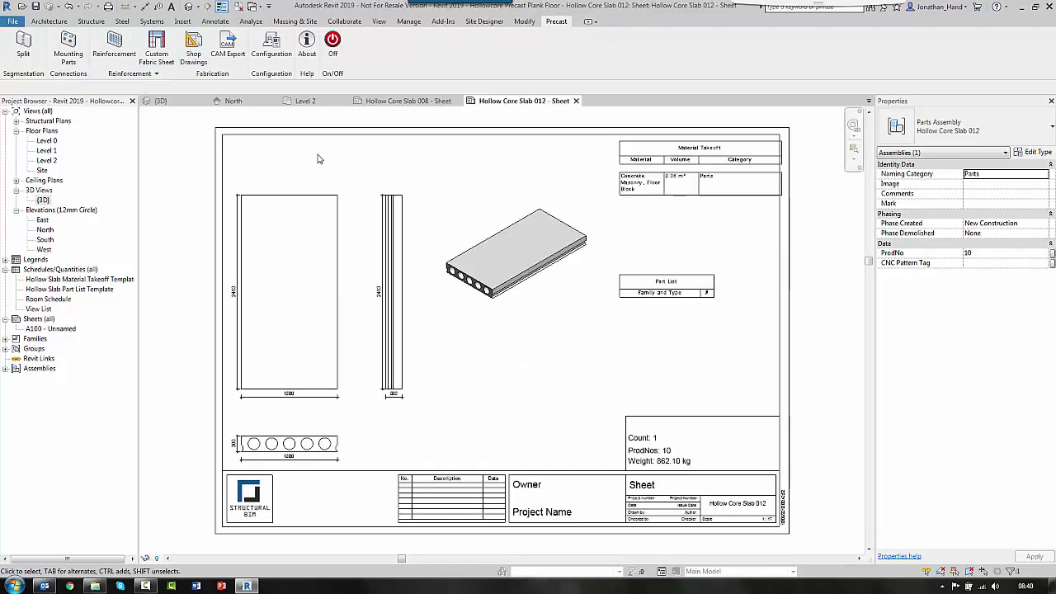
- Examine the middle plank's cross-section, joint profile, 3D view and material takeoff on its sheet, ending with the whole sheet in view
scroll(247, 447, "up", 3)
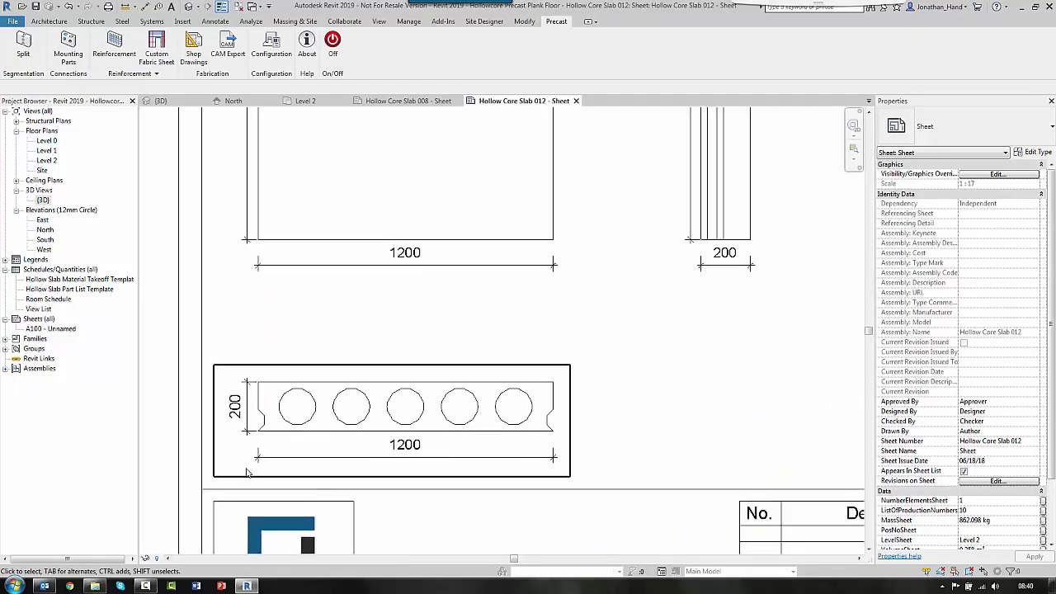
scroll(279, 419, "down", 5)
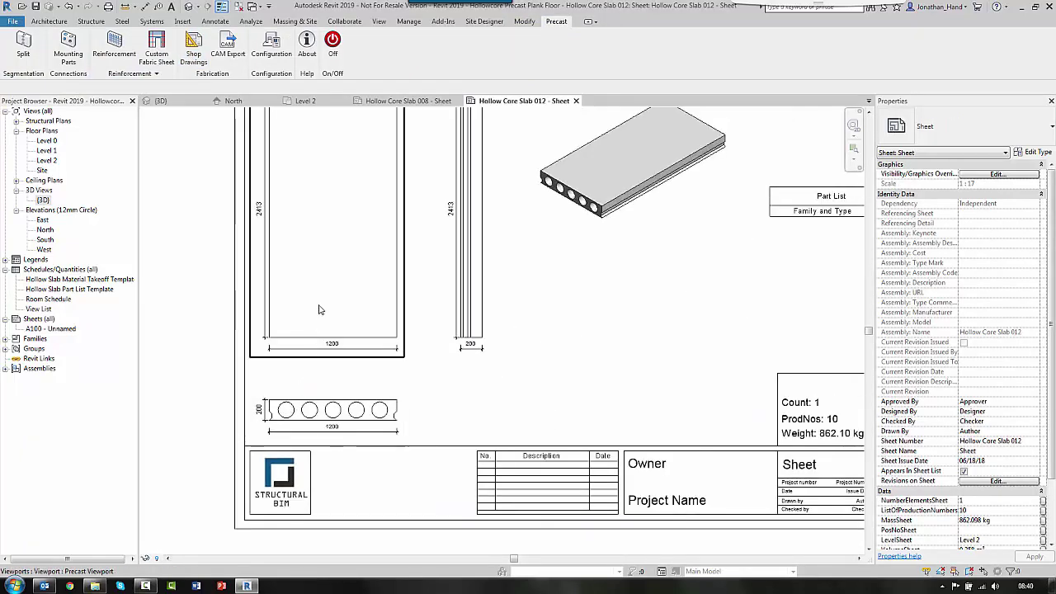
mouse_move(325, 236)
middle_mouse_down()
mouse_move(238, 334)
mouse_move(50, 330)
middle_mouse_up()
scroll(184, 173, "up", 3)
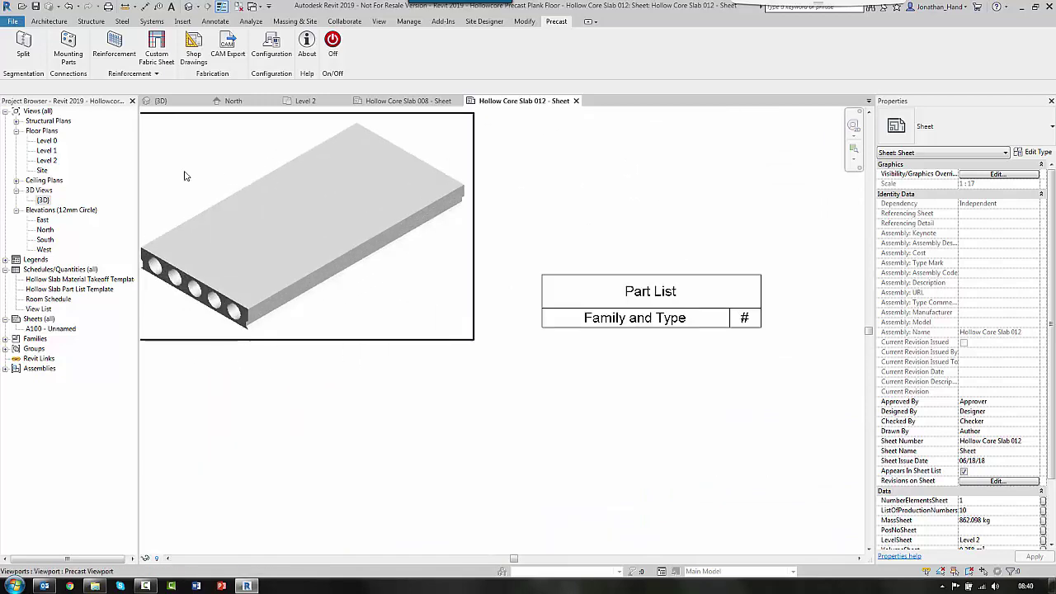
scroll(491, 376, "down", 1)
middle_click_drag(491, 376, 331, 538)
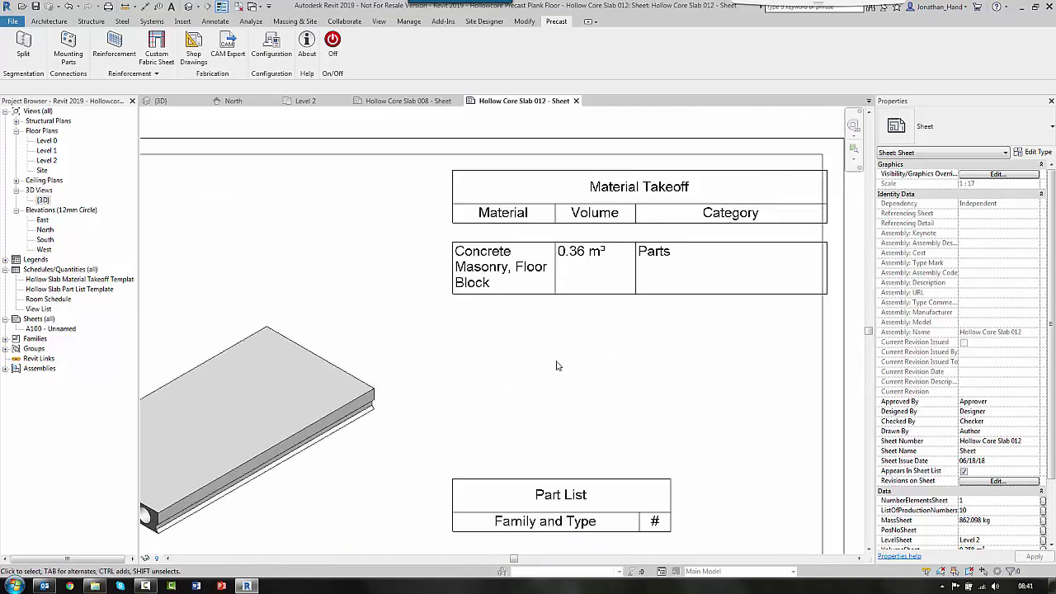
key("z")
key("f")
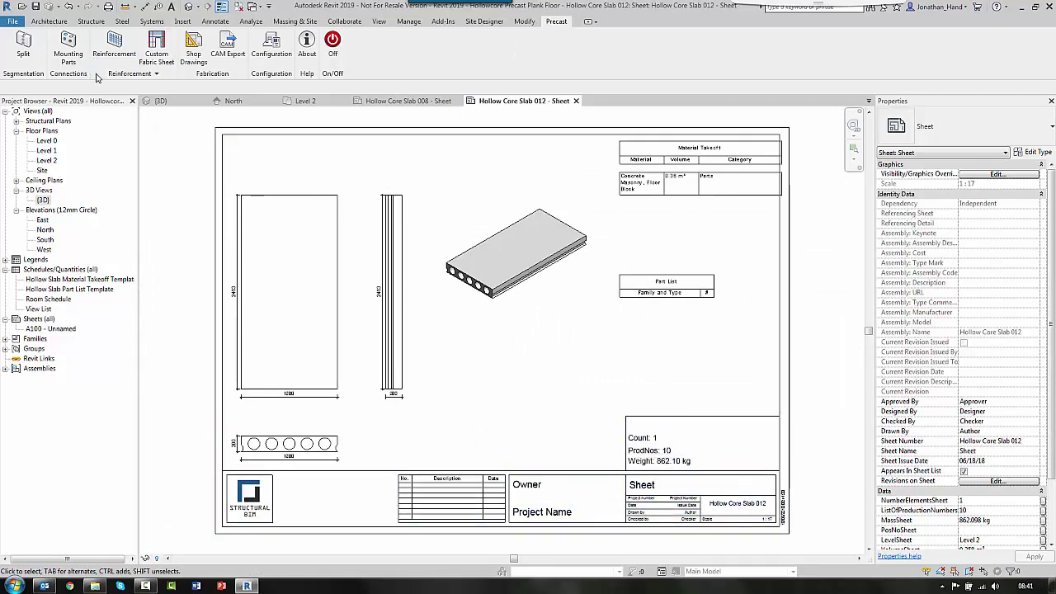
- Review the hollow core slab segmentation configuration without changing it, and return to the 3D view of the plank floors
left_click(271, 45)
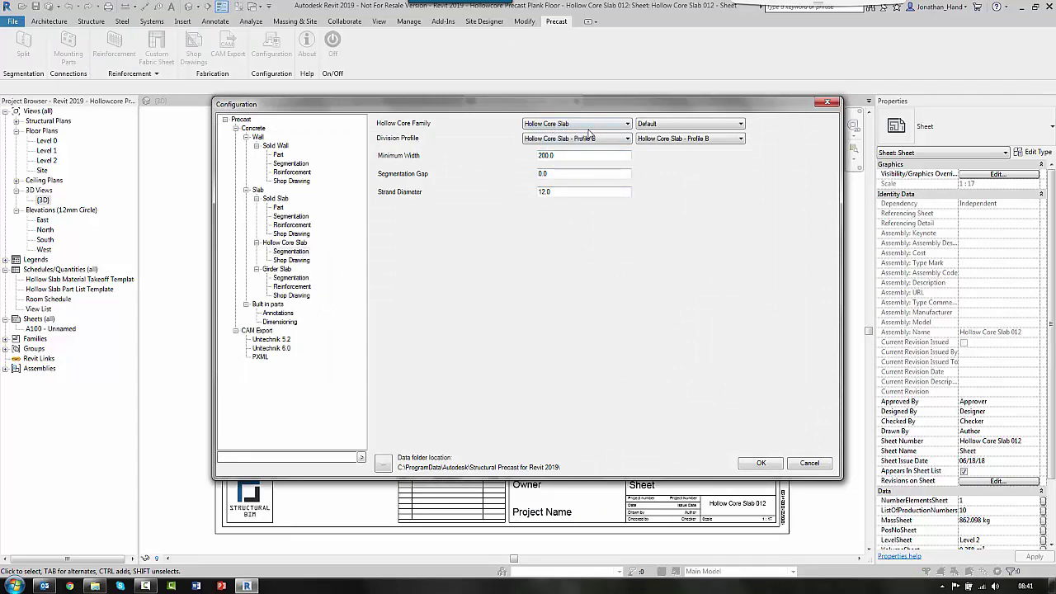
left_click(825, 463)
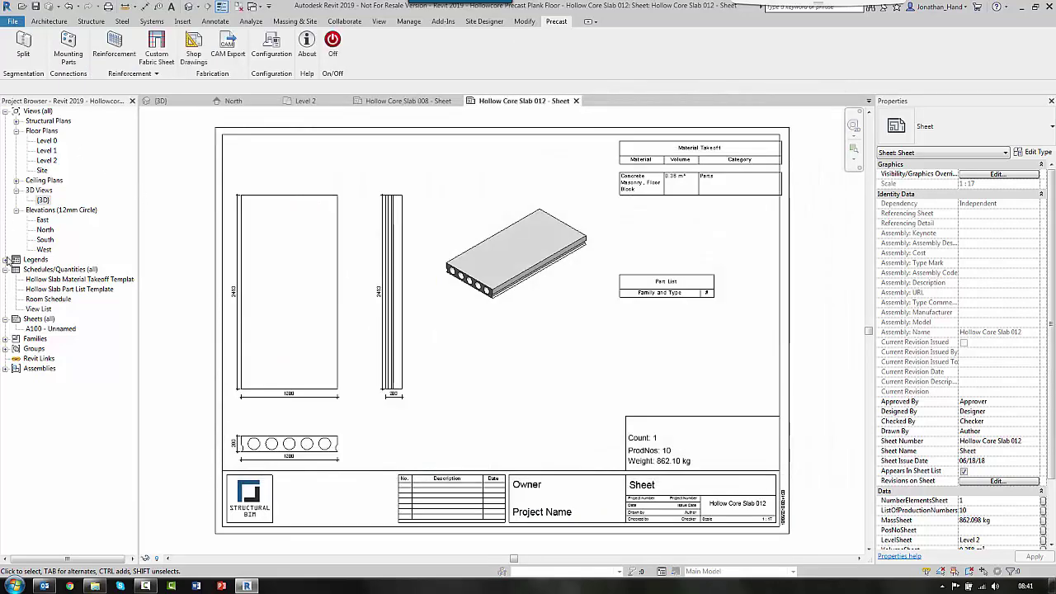
double_click(43, 200)
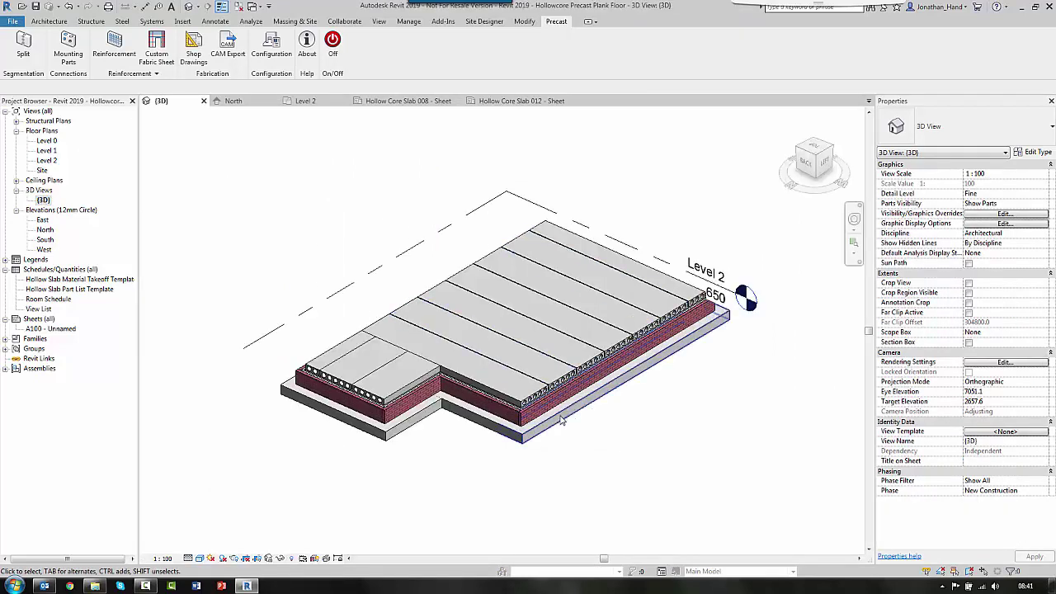
scroll(531, 409, "up", 5)
scroll(631, 448, "down", 5)
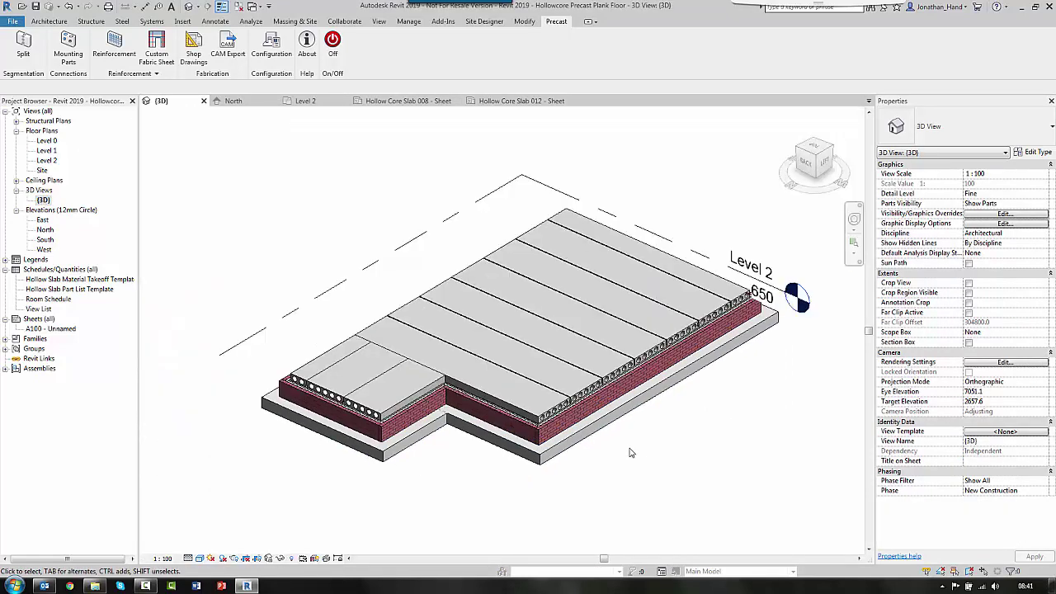